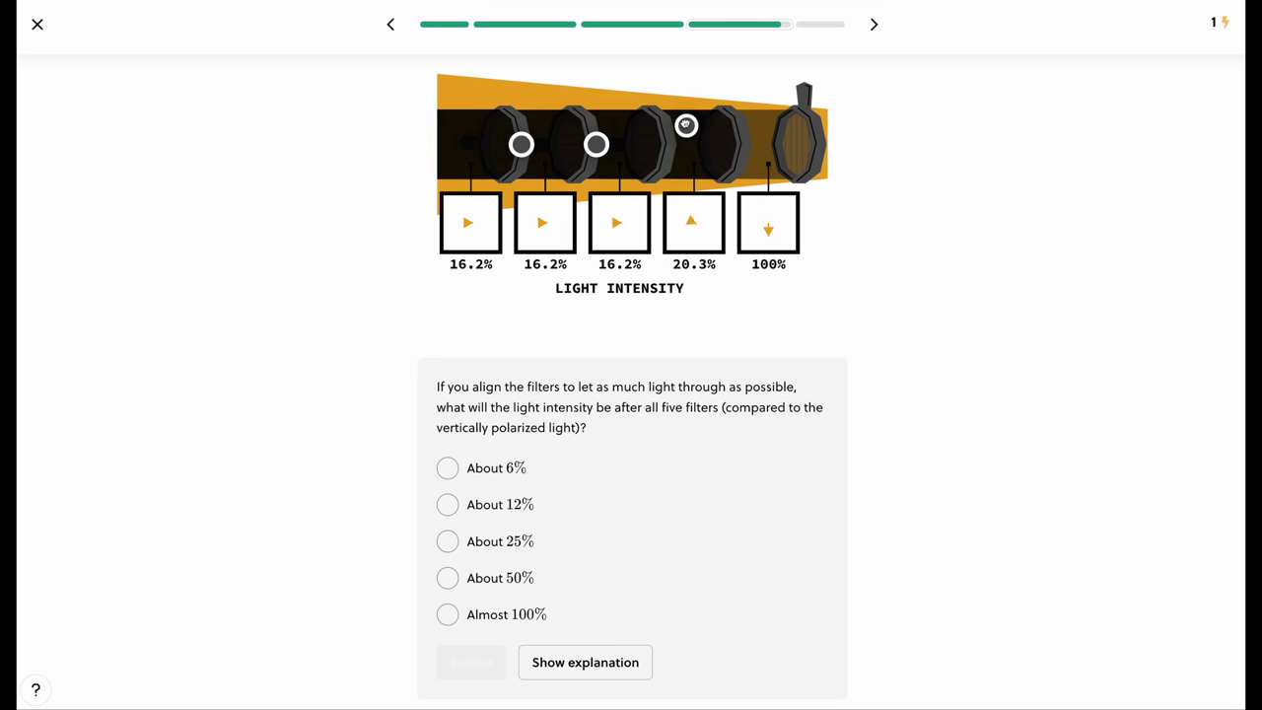
Rotate the polarizer filters and submit About 50% as the answer.
drag(595, 138, 615, 118)
drag(521, 144, 527, 128)
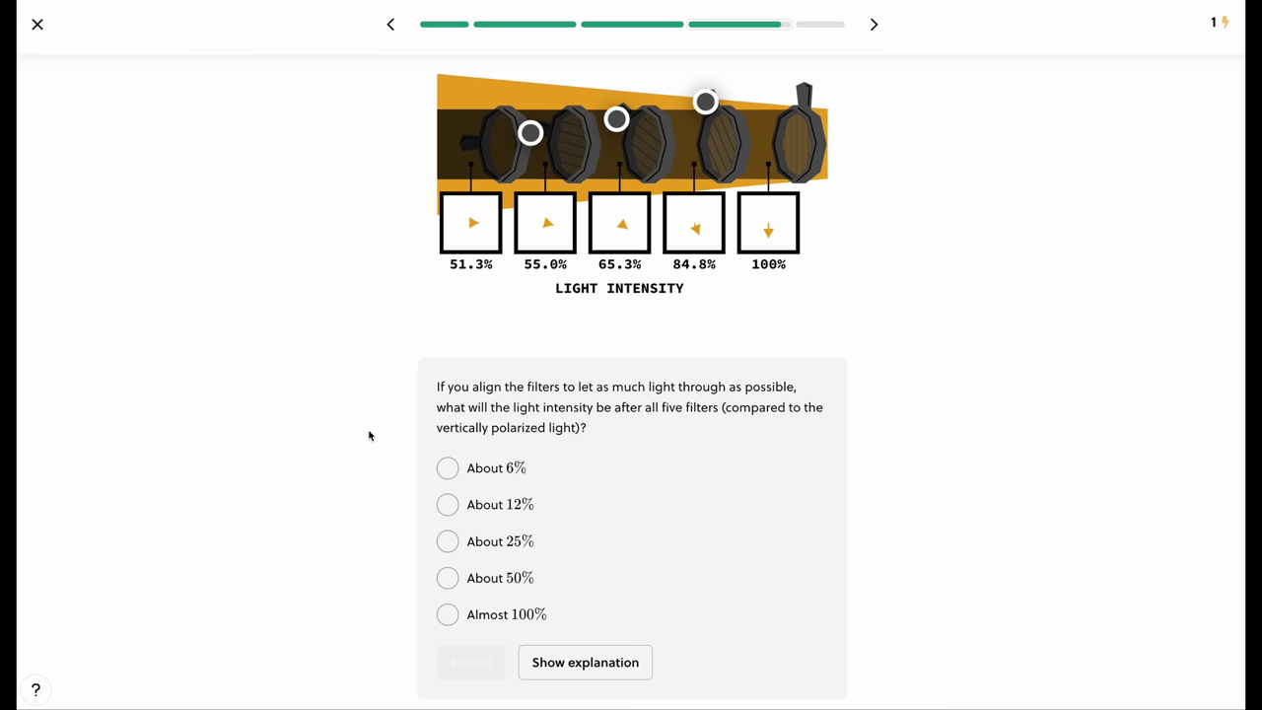
click(449, 578)
click(464, 662)
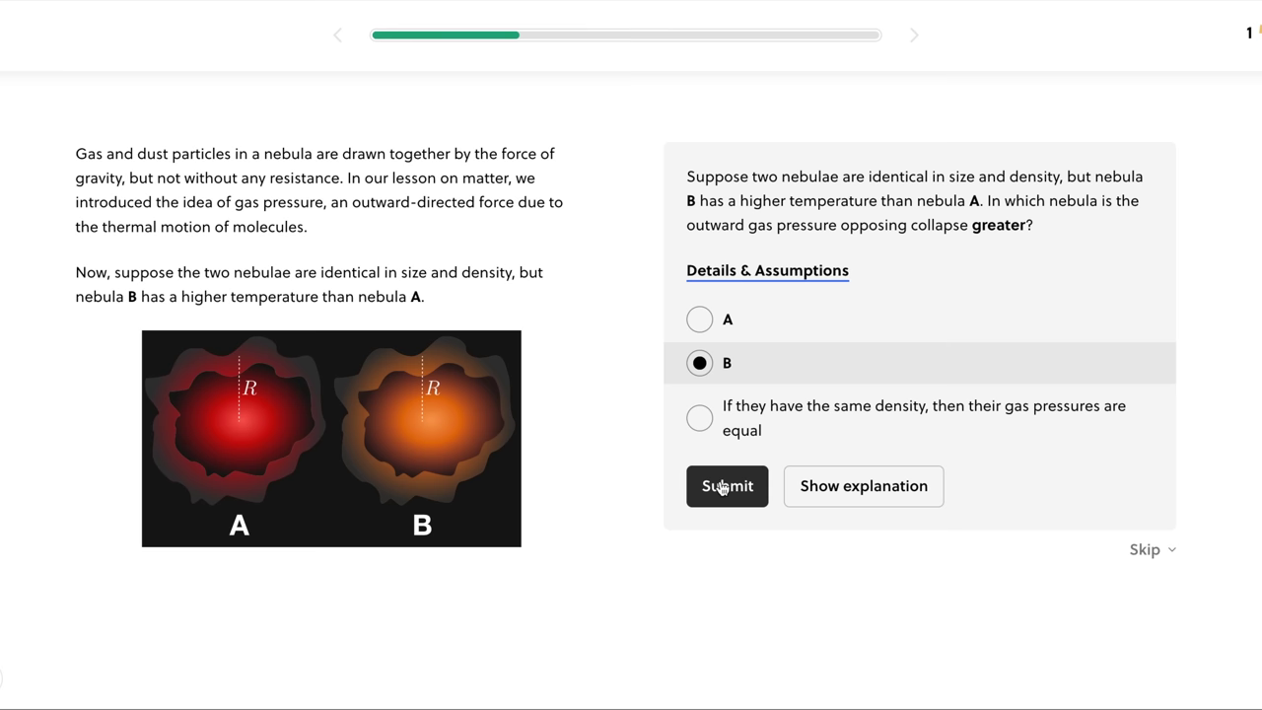
Read the nebula gas-pressure explanation and move on to the Venus question.
click(722, 484)
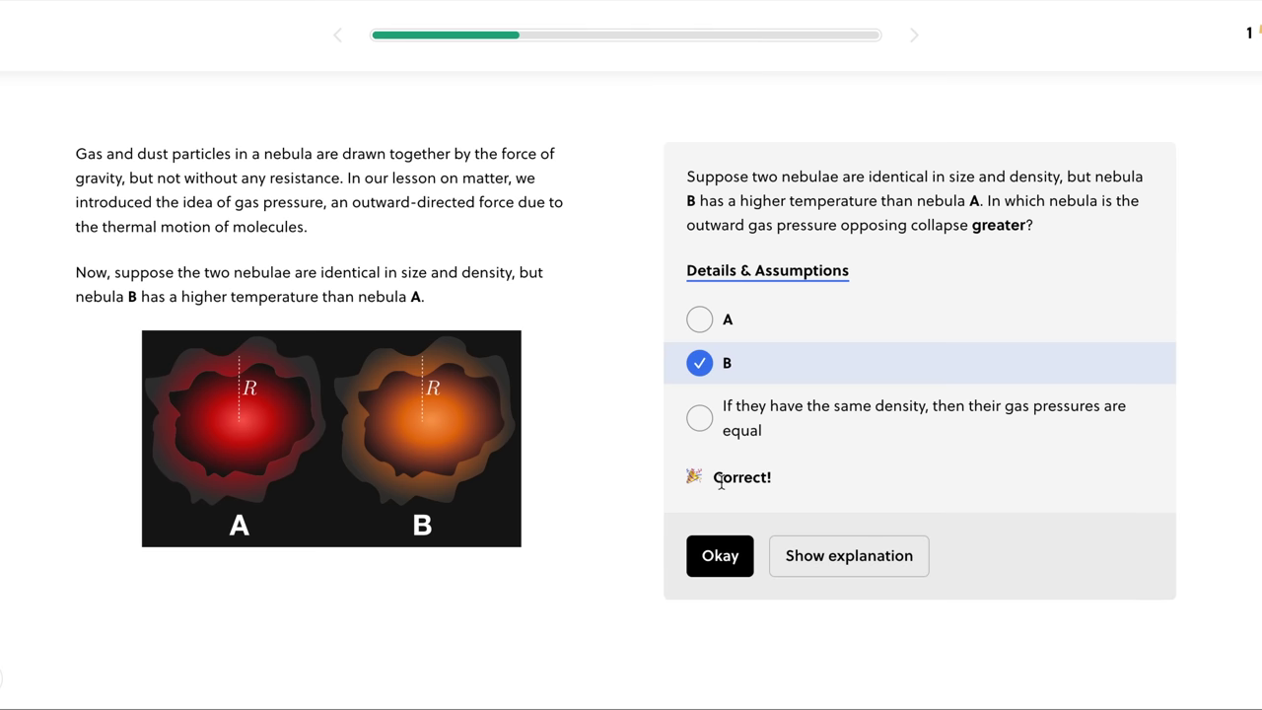
click(823, 560)
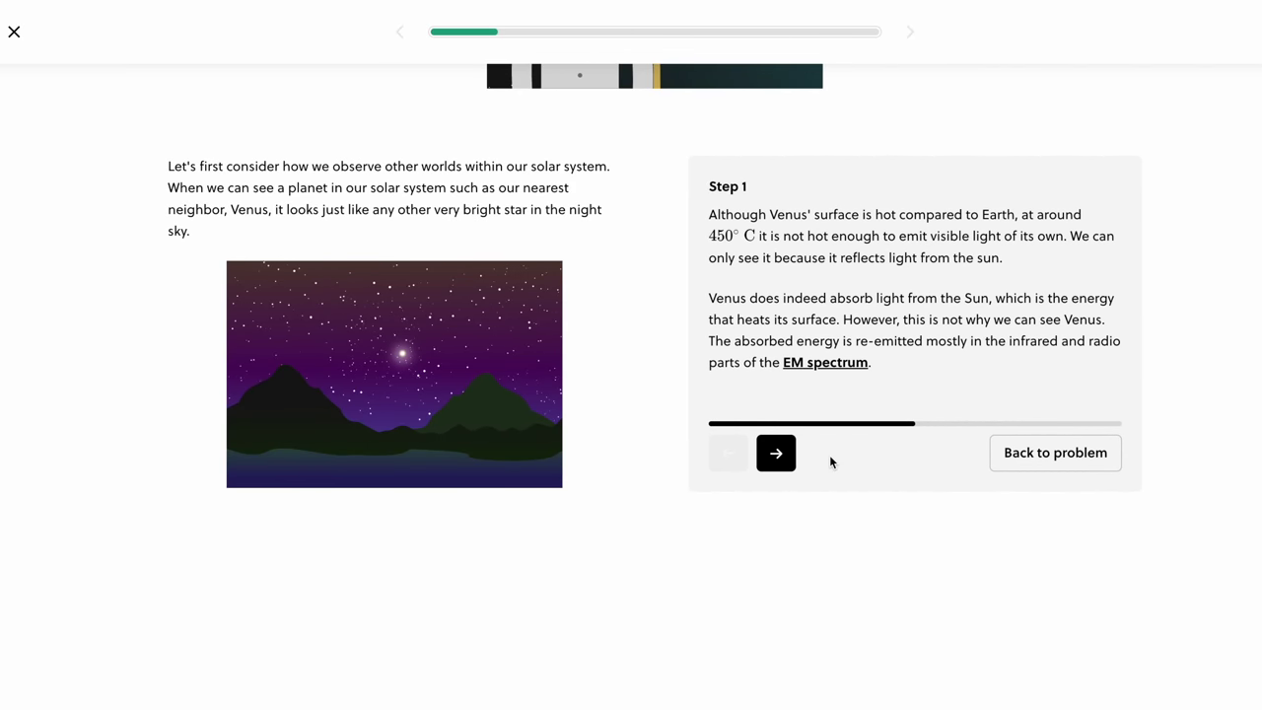
click(778, 454)
Submit 5.67 × 10⁻¹⁰ L☉ for the Venus question and open its worked explanation.
click(719, 455)
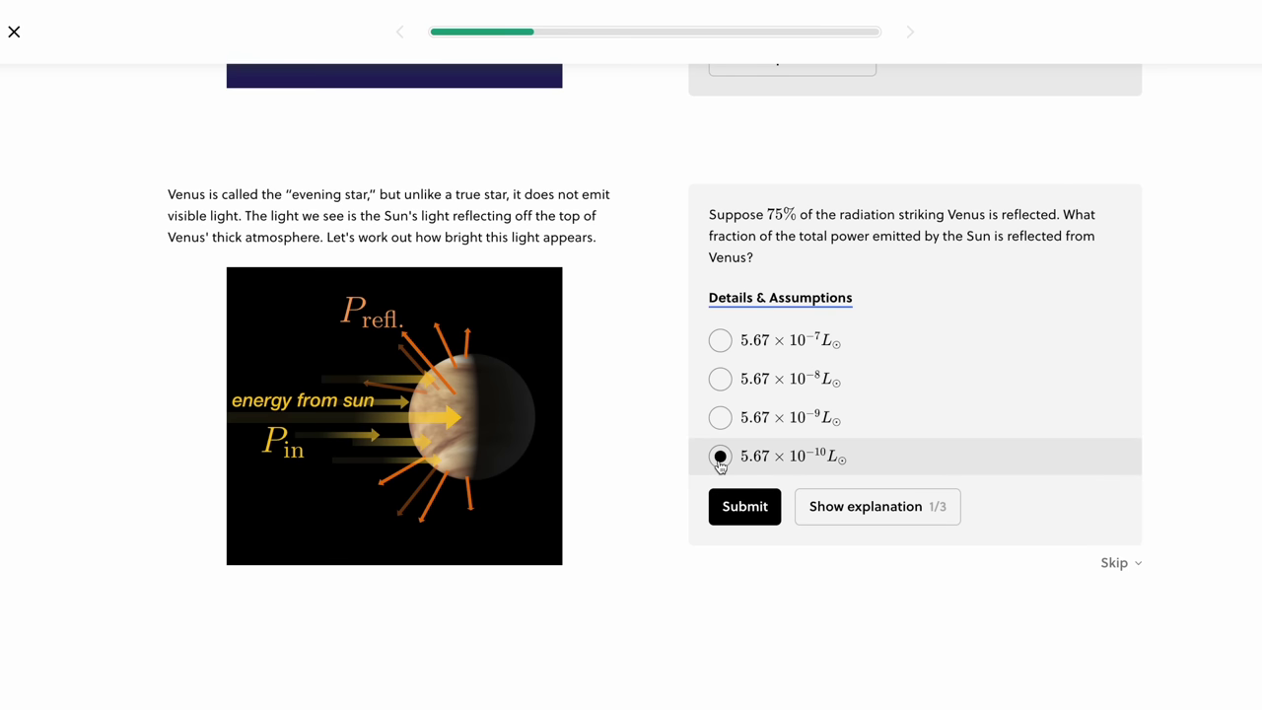
click(734, 513)
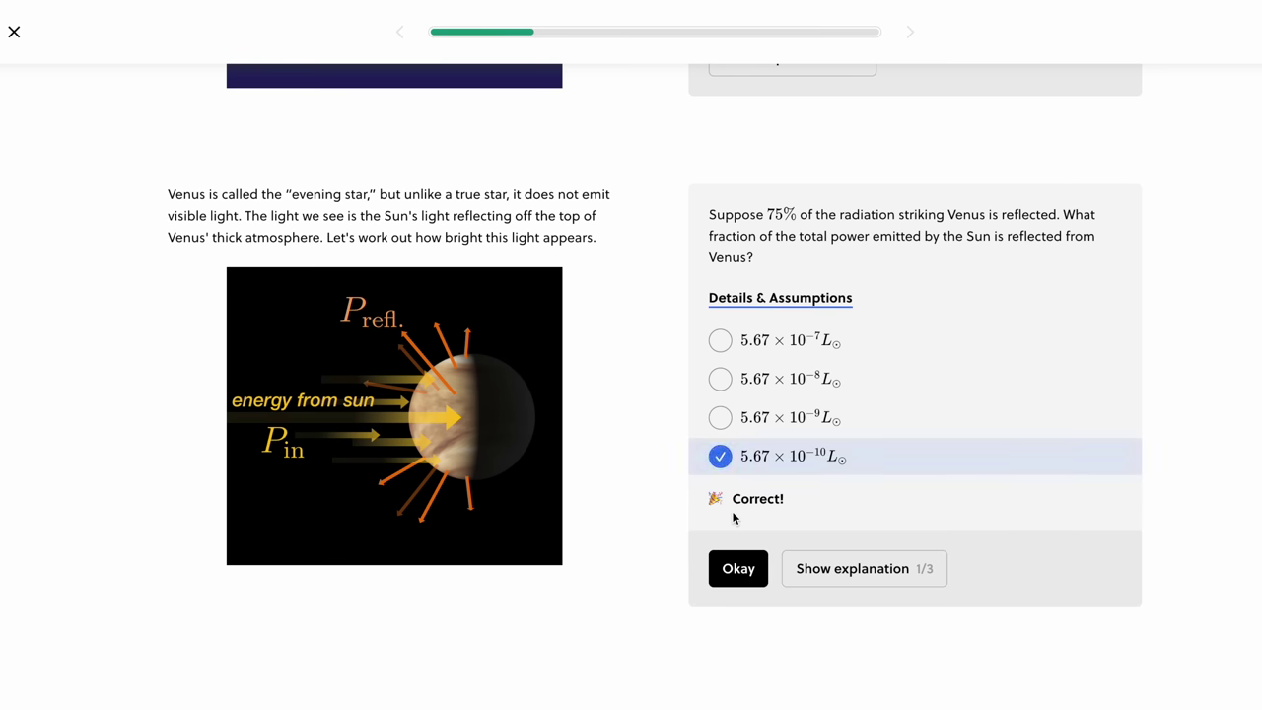
click(833, 569)
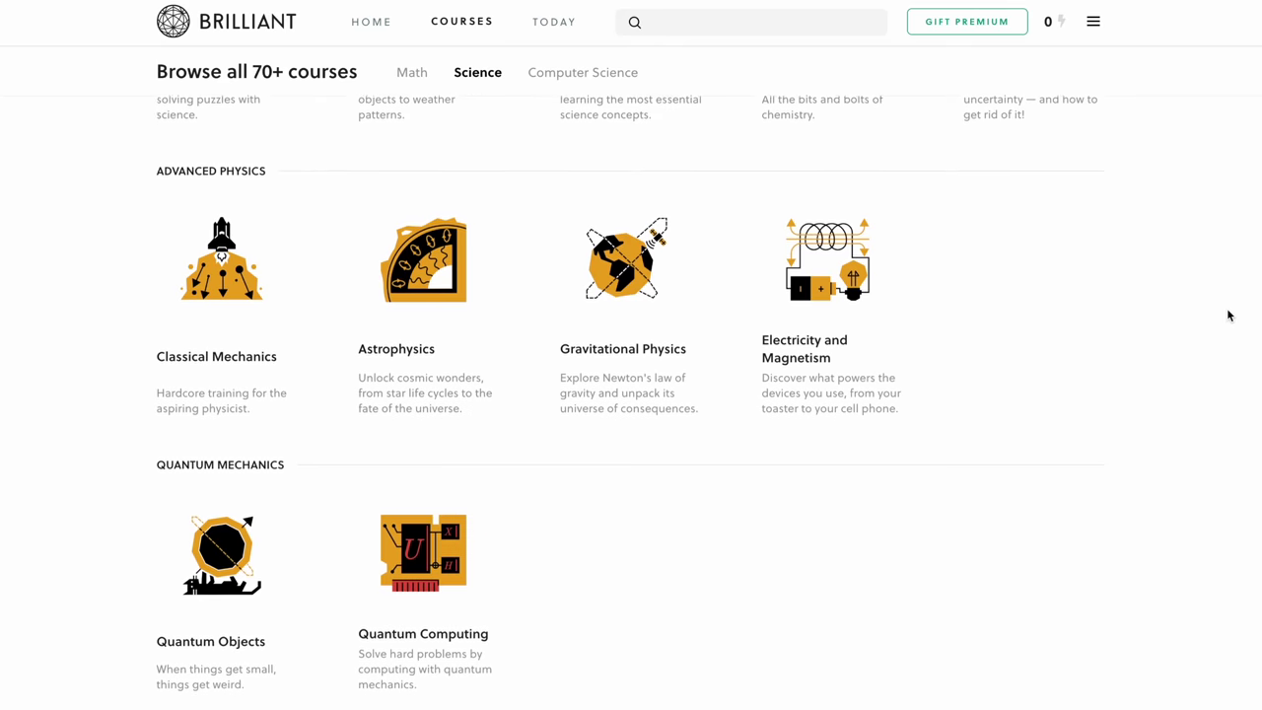
Scroll the Science course list down to Advanced Physics and Quantum Mechanics.
scroll(1229, 315, down, 3)
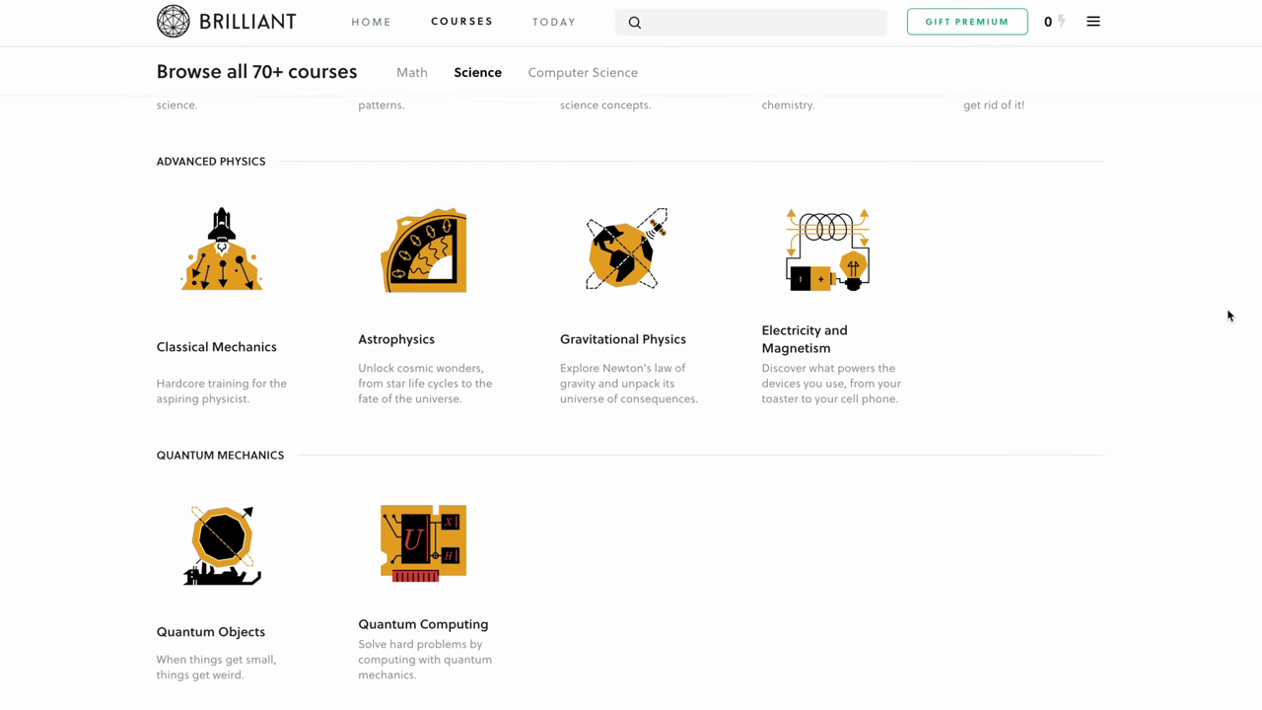
scroll(1228, 316, down, 4)
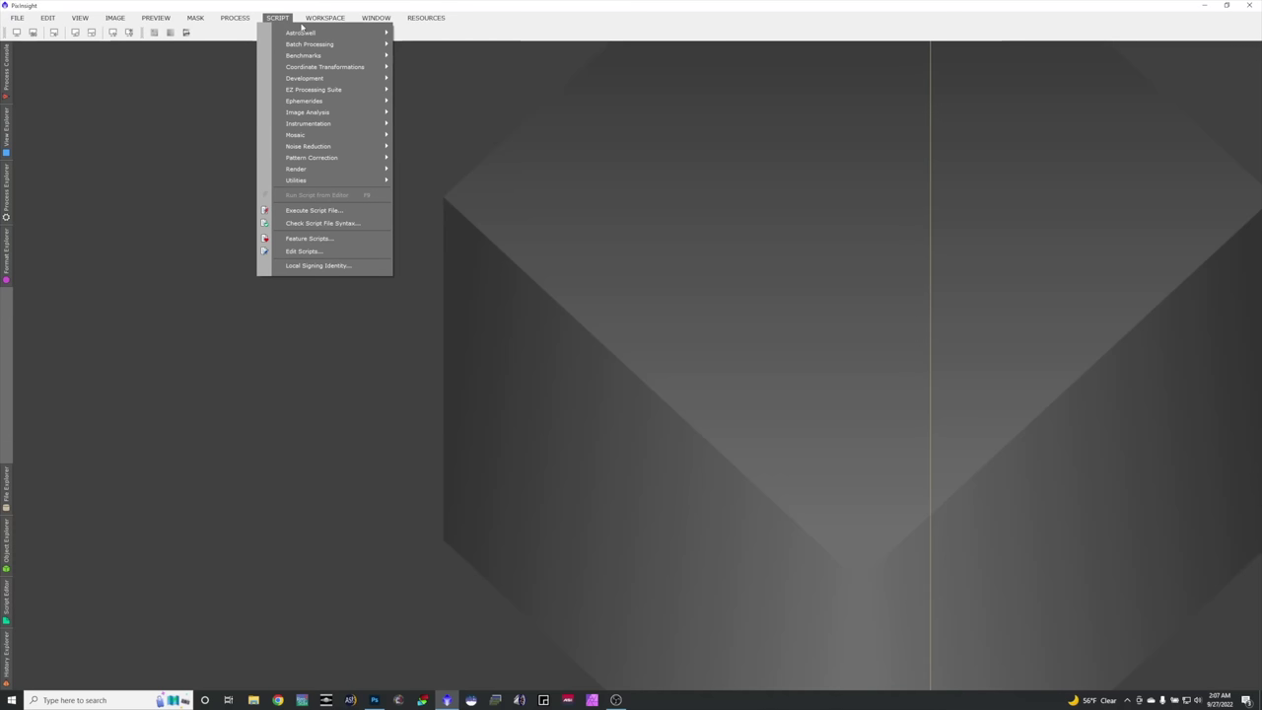
mouse_move(299, 30)
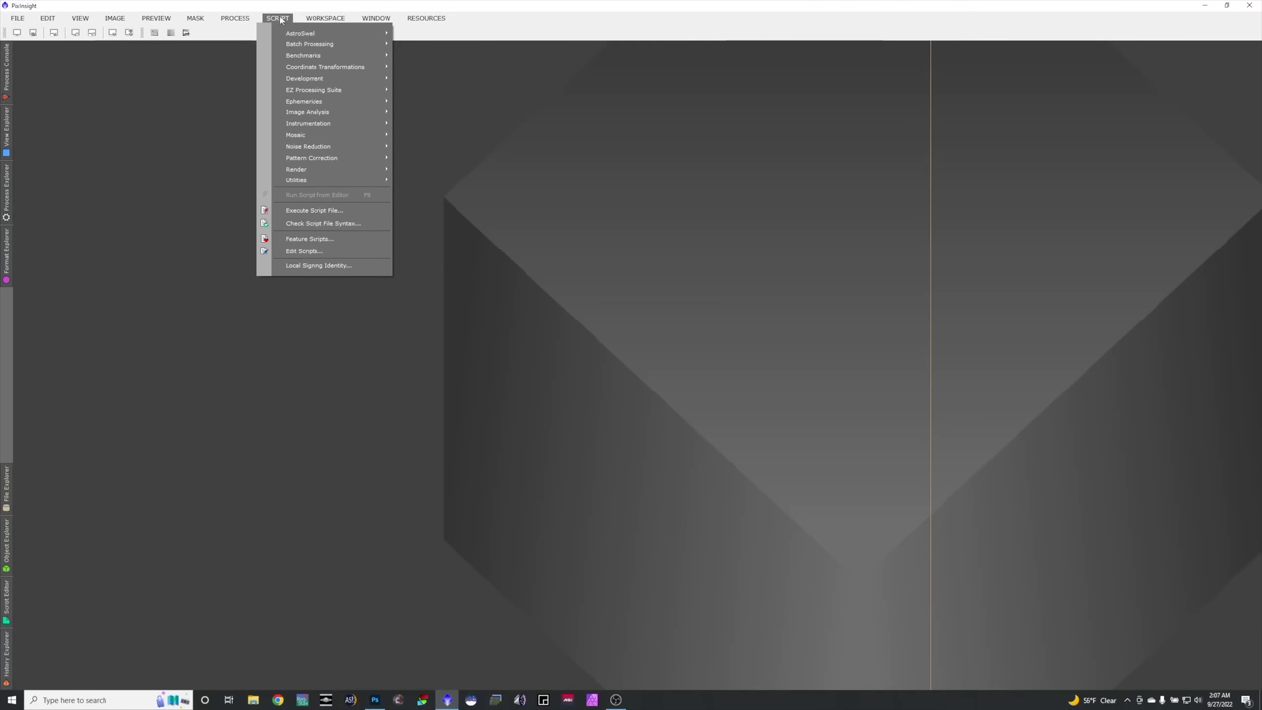
Start WeightedBatchPreprocessing from the Script > Batch Processing menu.
mouse_move(278, 59)
mouse_move(235, 18)
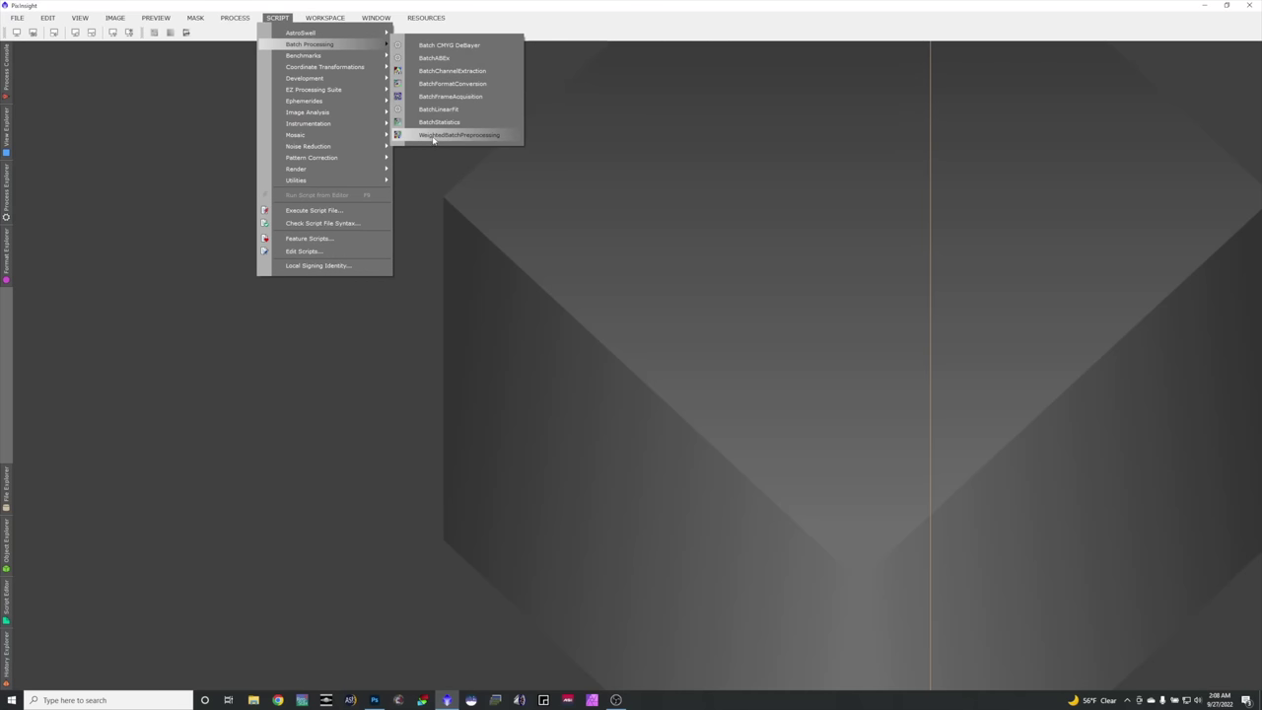
click(432, 135)
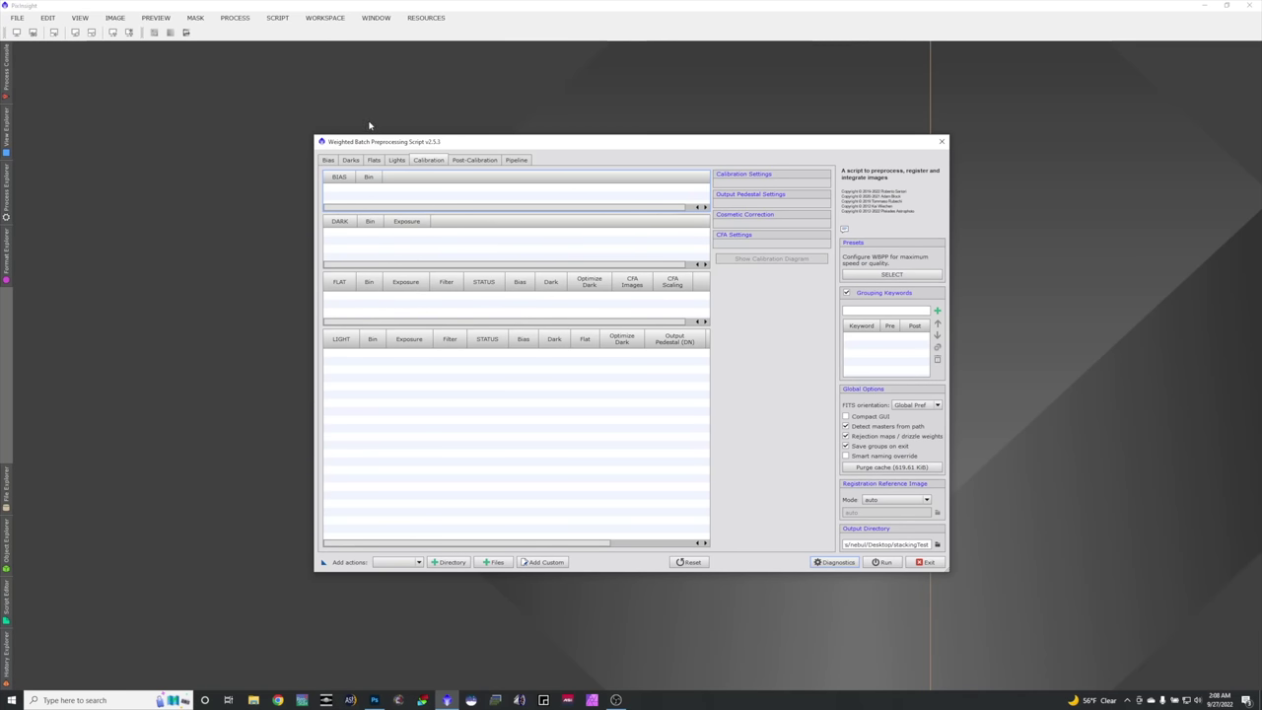
Look through the empty Bias, Darks, Flats, Lights and Calibration pages of WBPP.
click(326, 161)
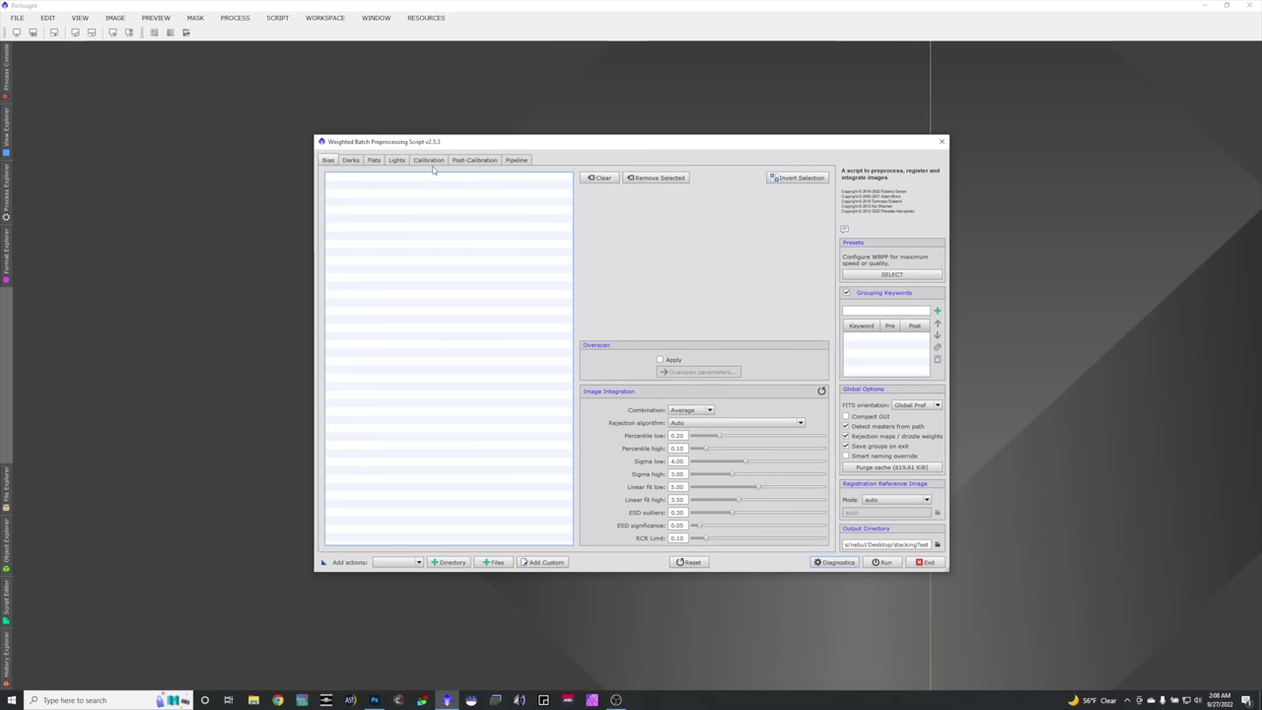
click(351, 164)
click(374, 160)
click(396, 161)
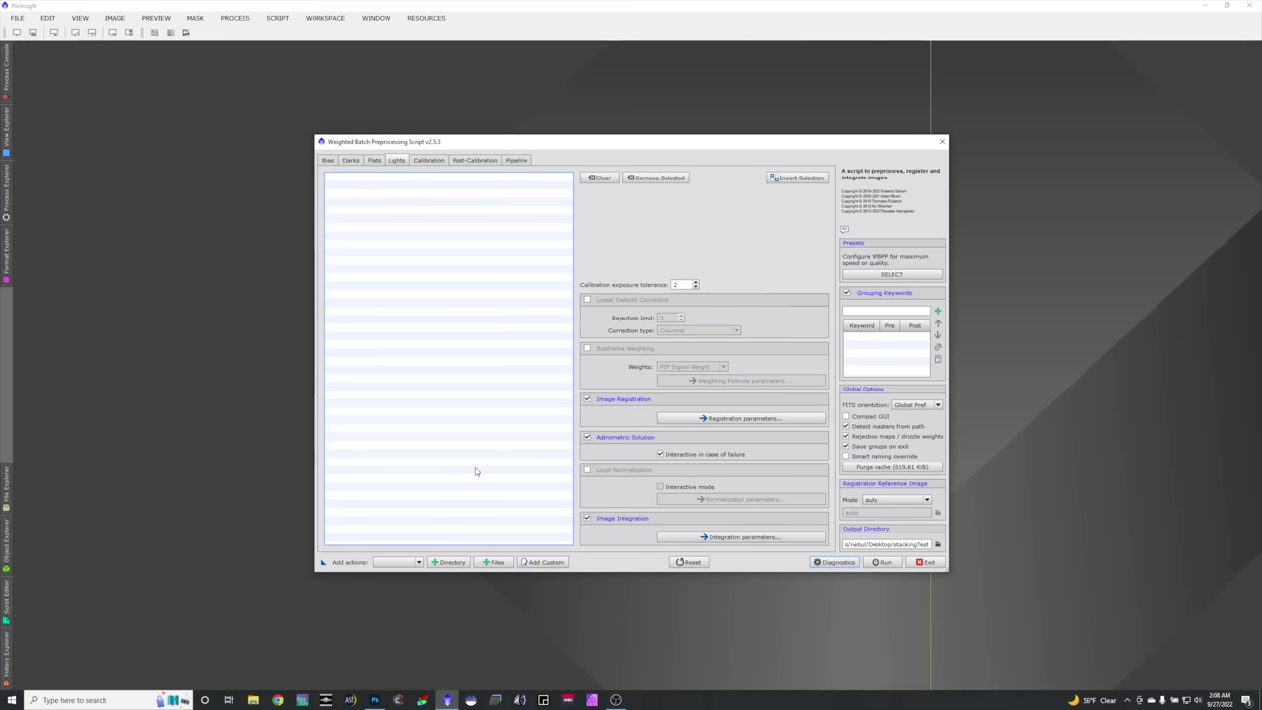
click(329, 160)
click(351, 159)
click(374, 160)
click(396, 160)
click(424, 161)
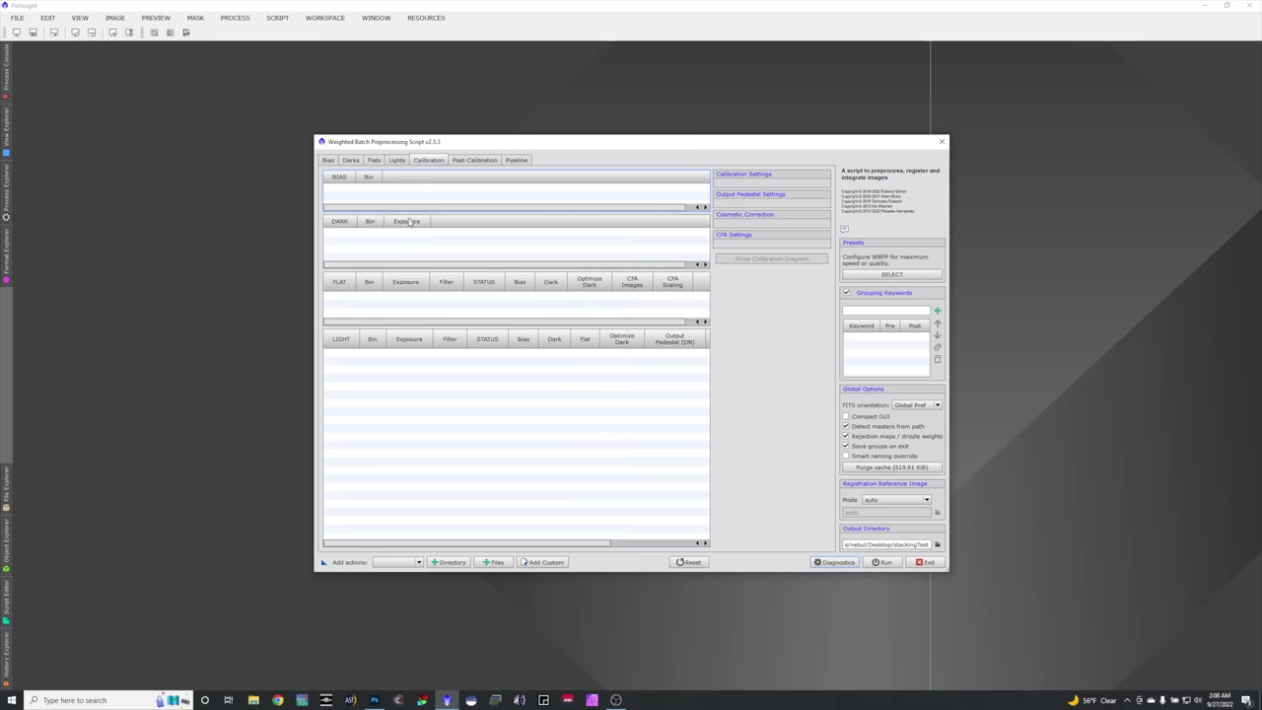
click(329, 159)
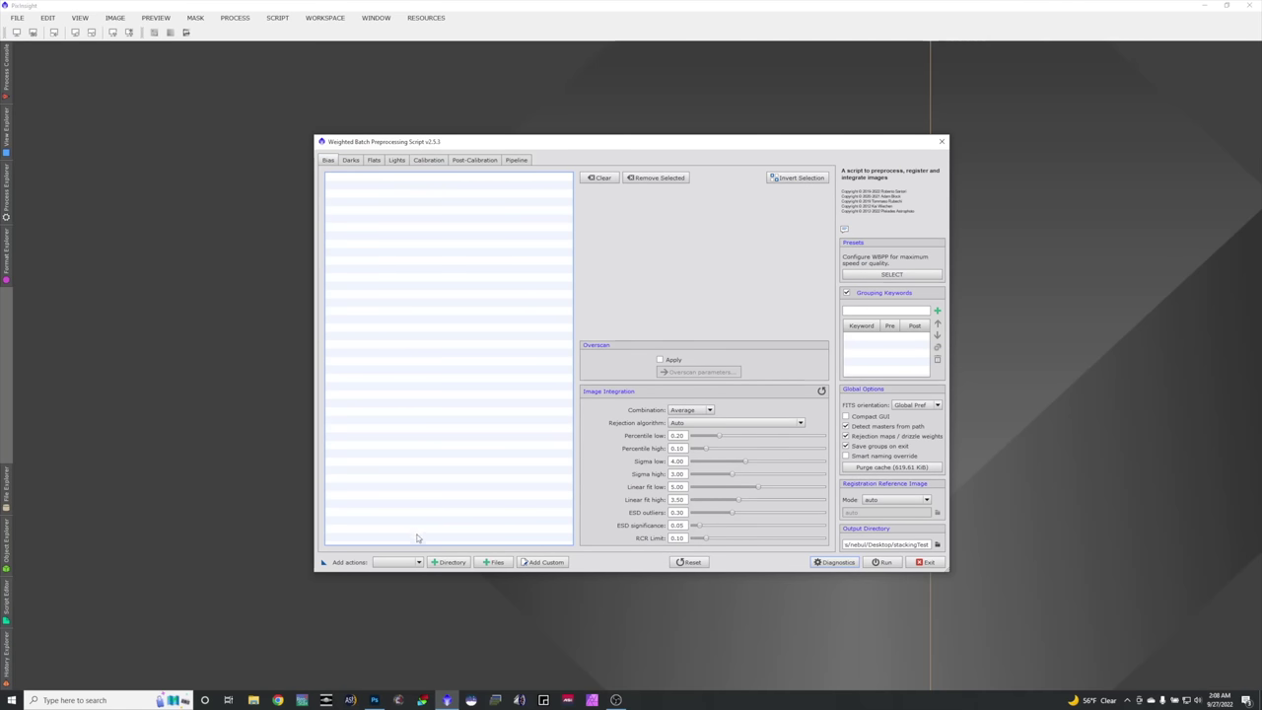
Add the stackingTest folder of frames and check the loaded lights and calibration tables.
click(441, 564)
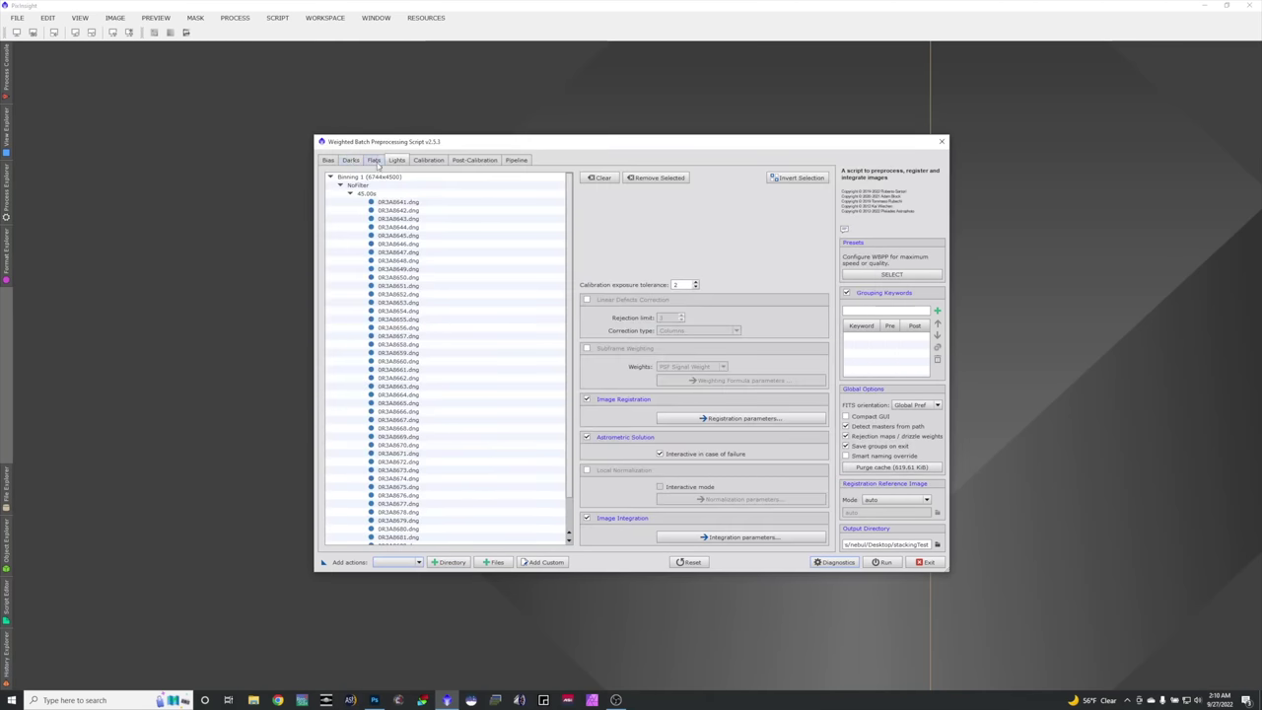
click(374, 160)
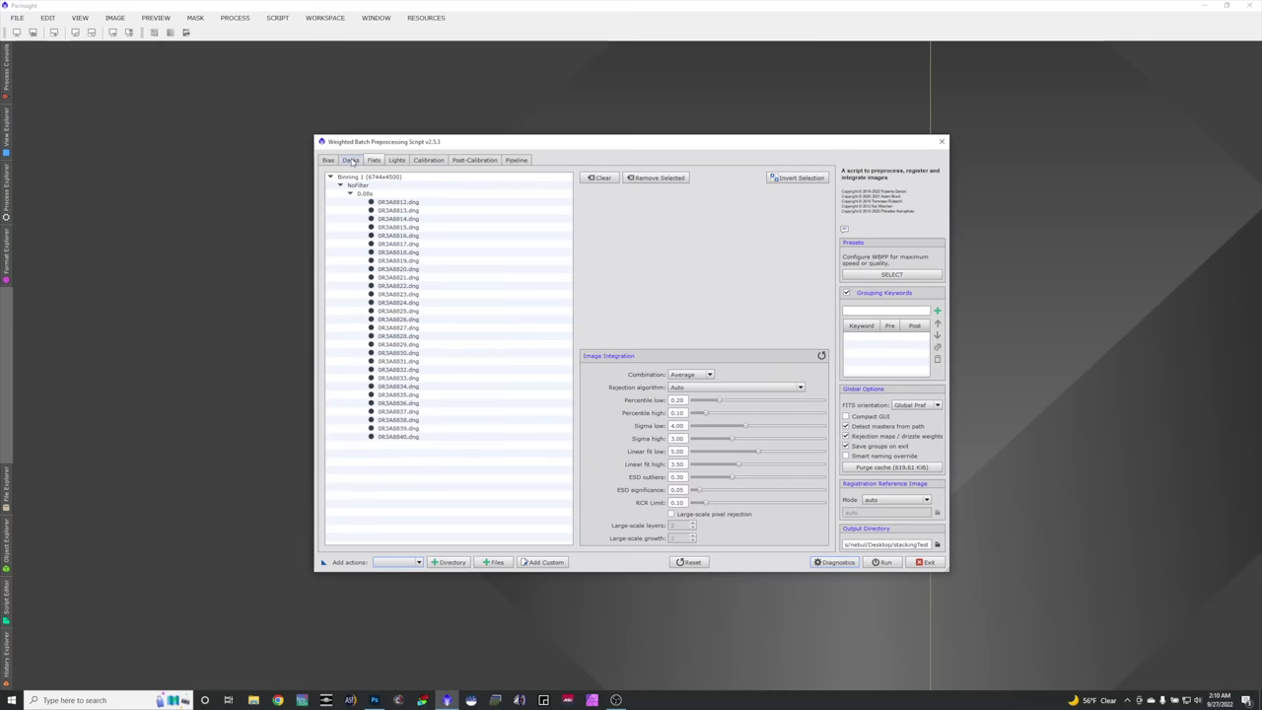
click(396, 161)
click(427, 160)
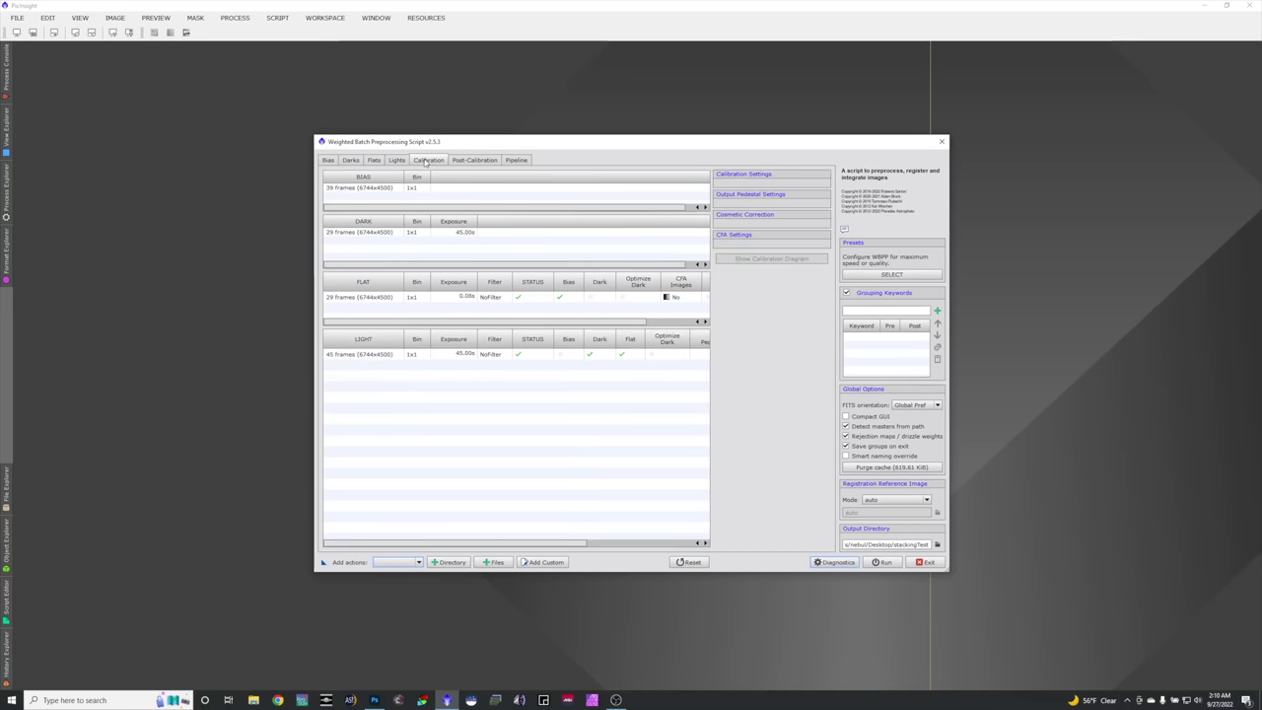
Mark the flat and light frame groups as CFA colour images.
click(374, 234)
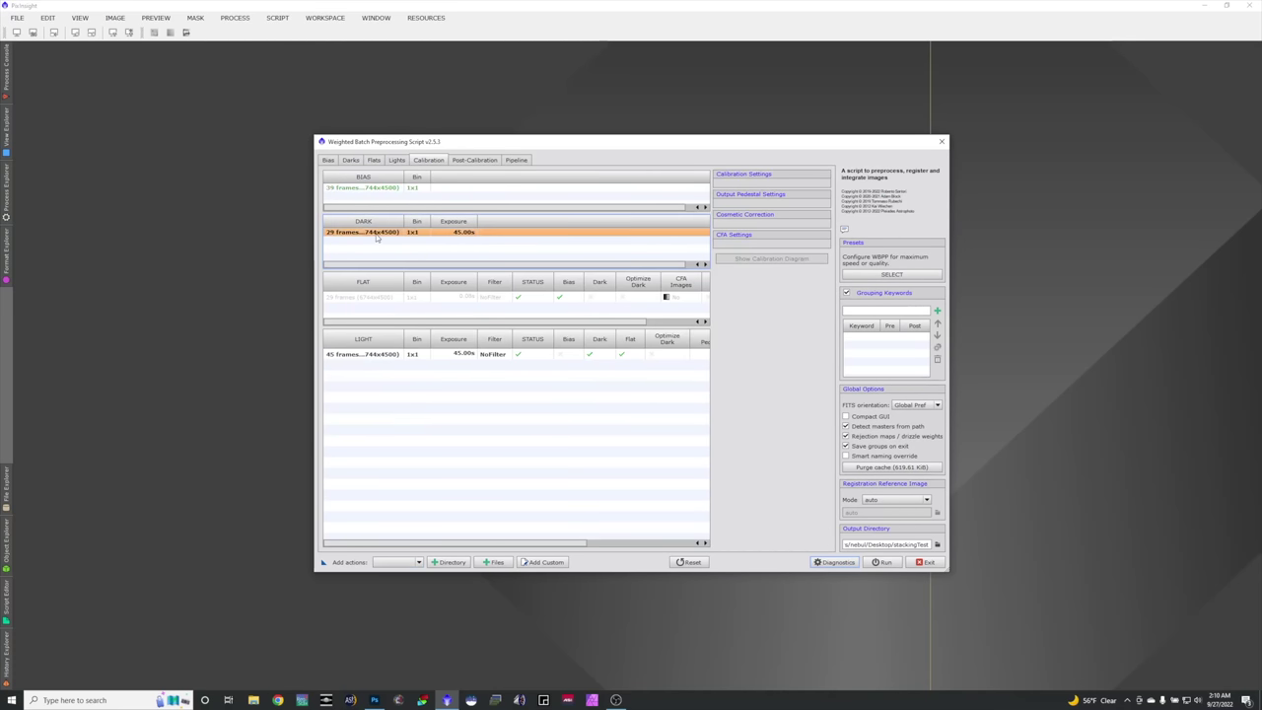
click(496, 296)
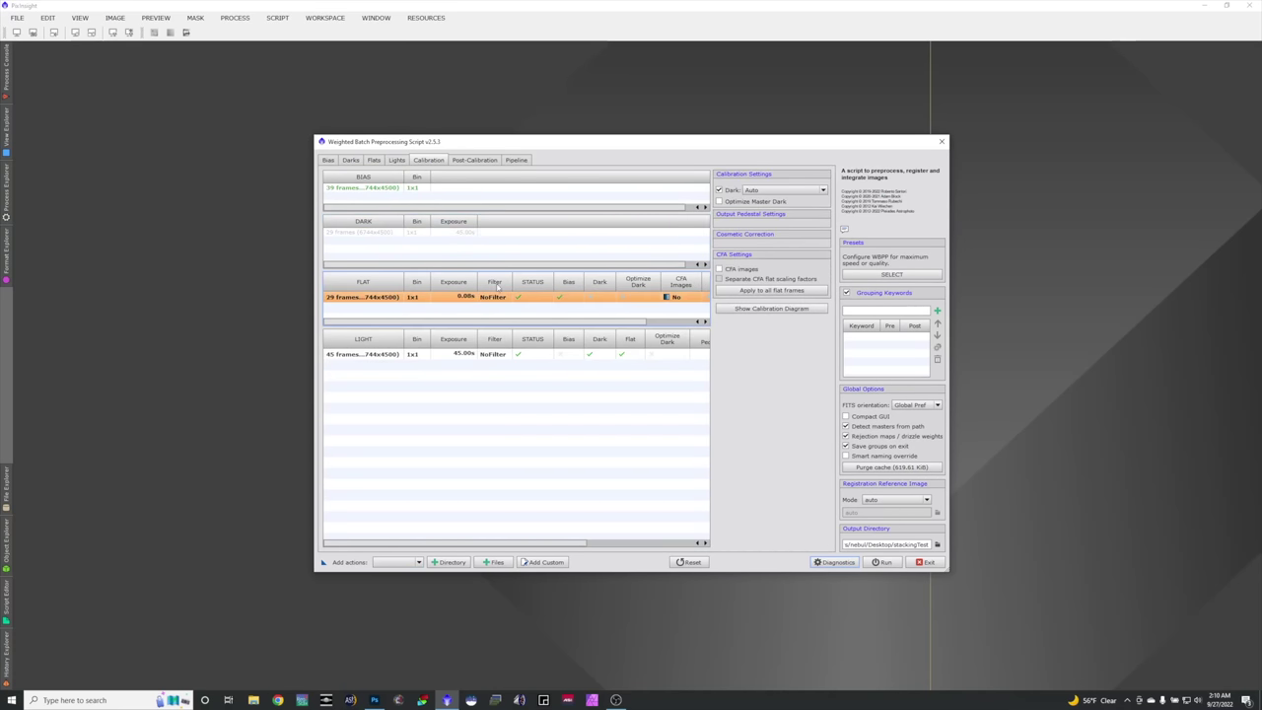
click(751, 271)
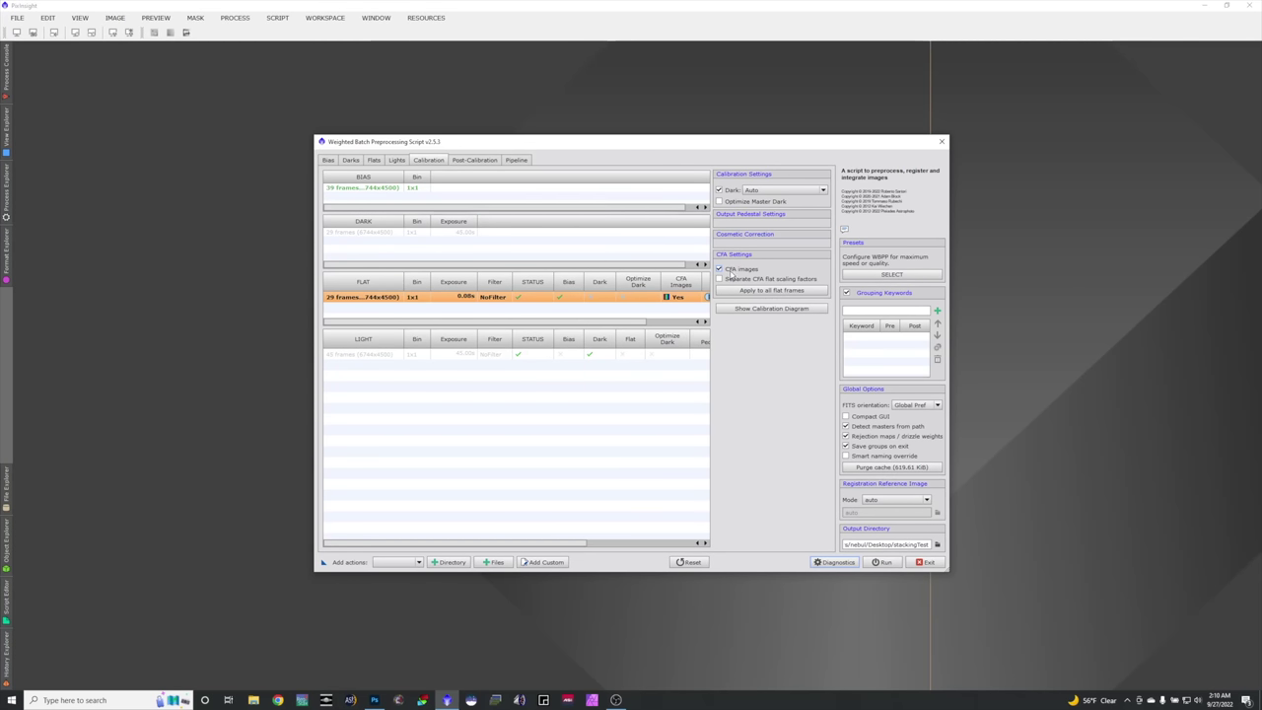
click(630, 353)
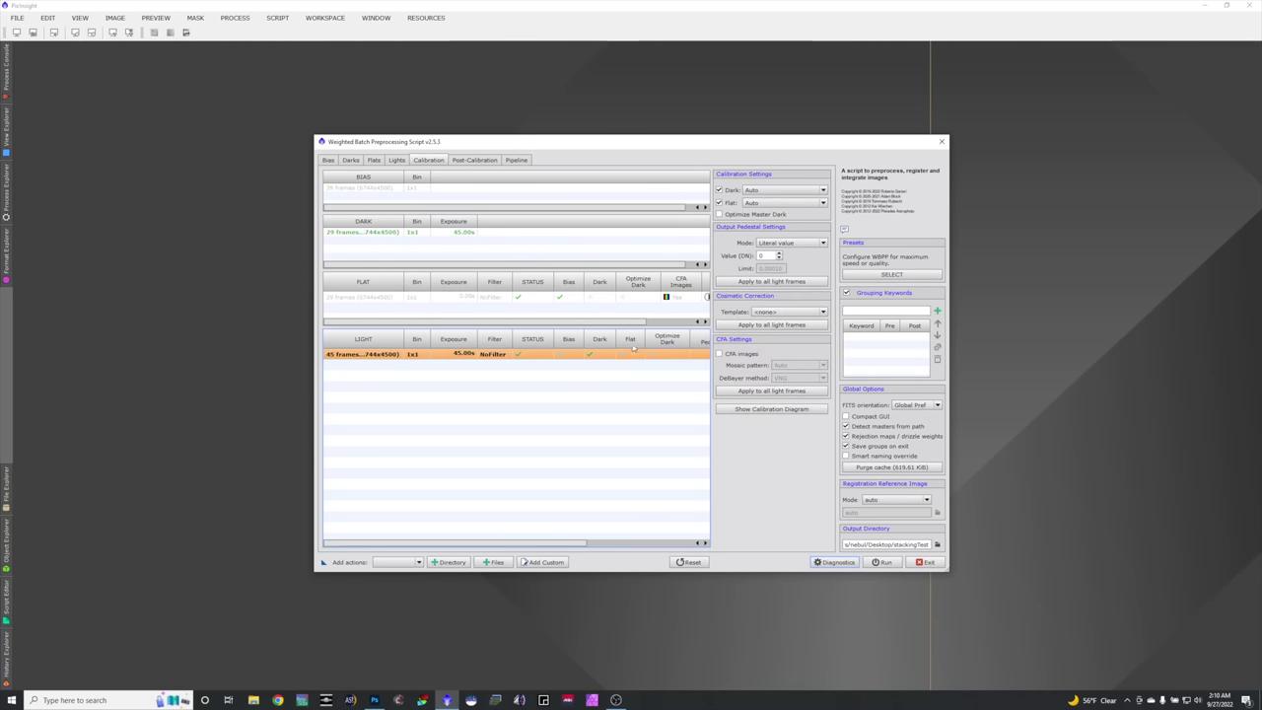
click(740, 353)
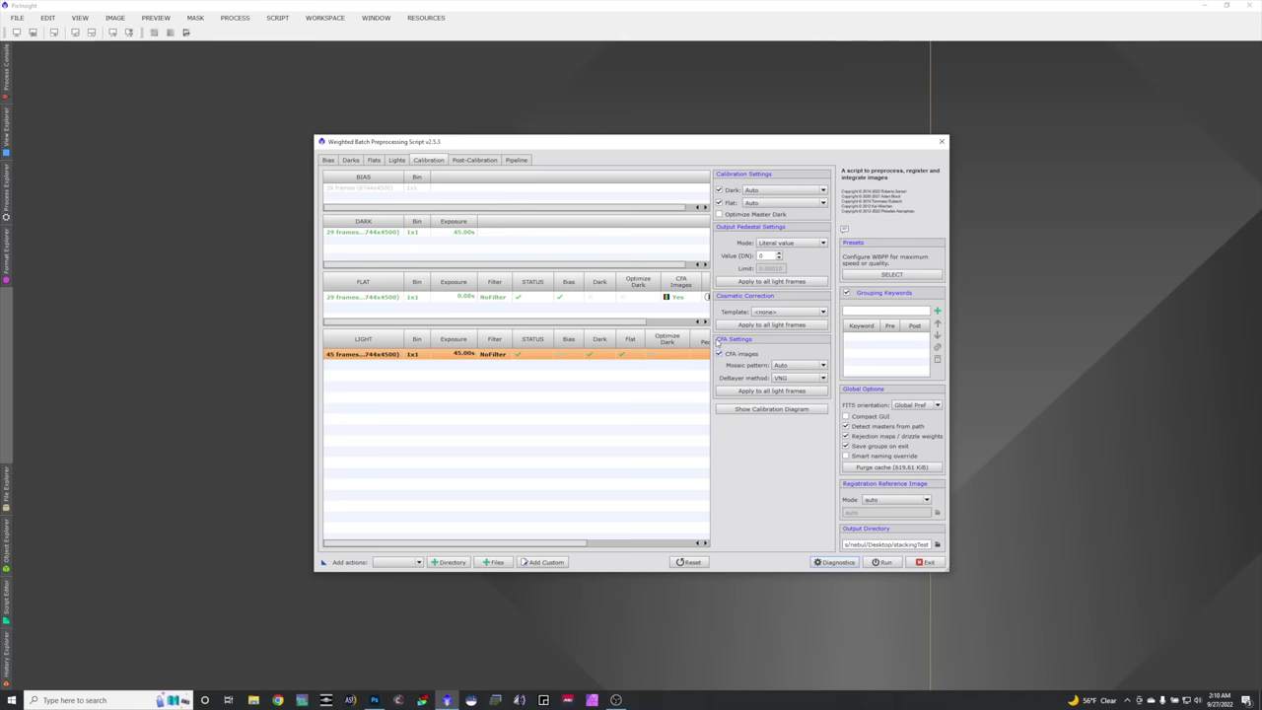
click(623, 299)
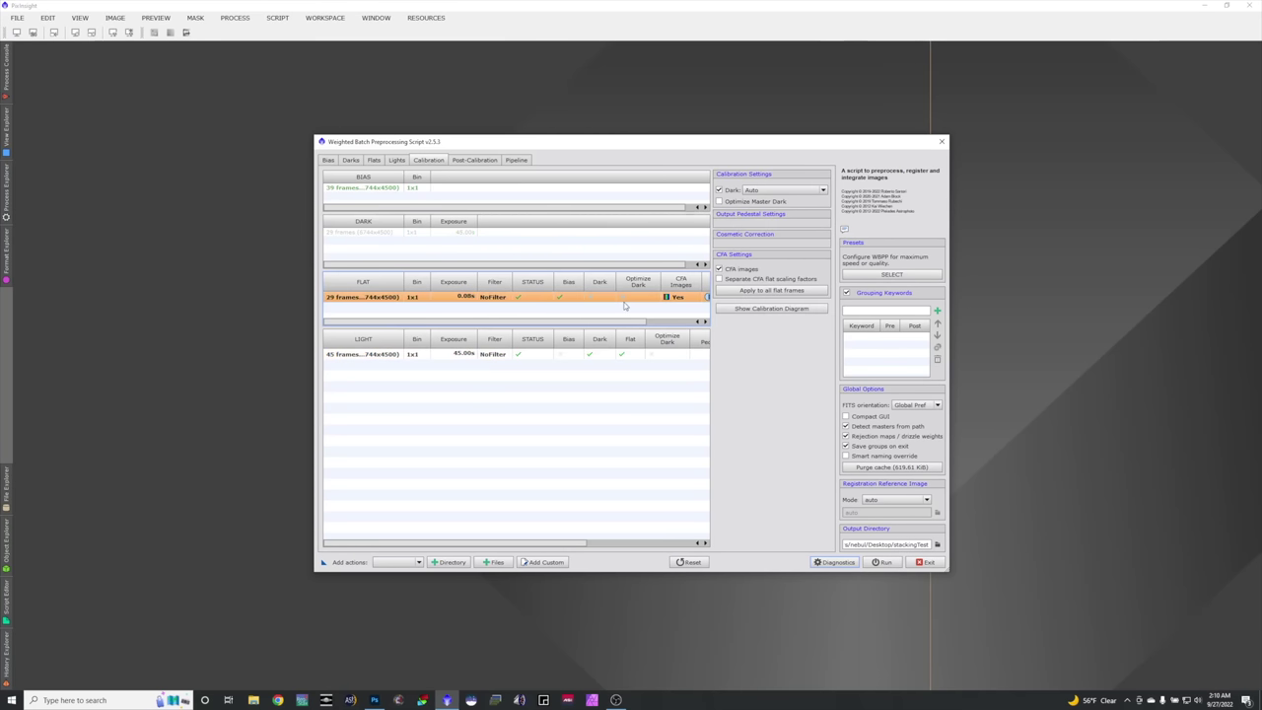
click(590, 354)
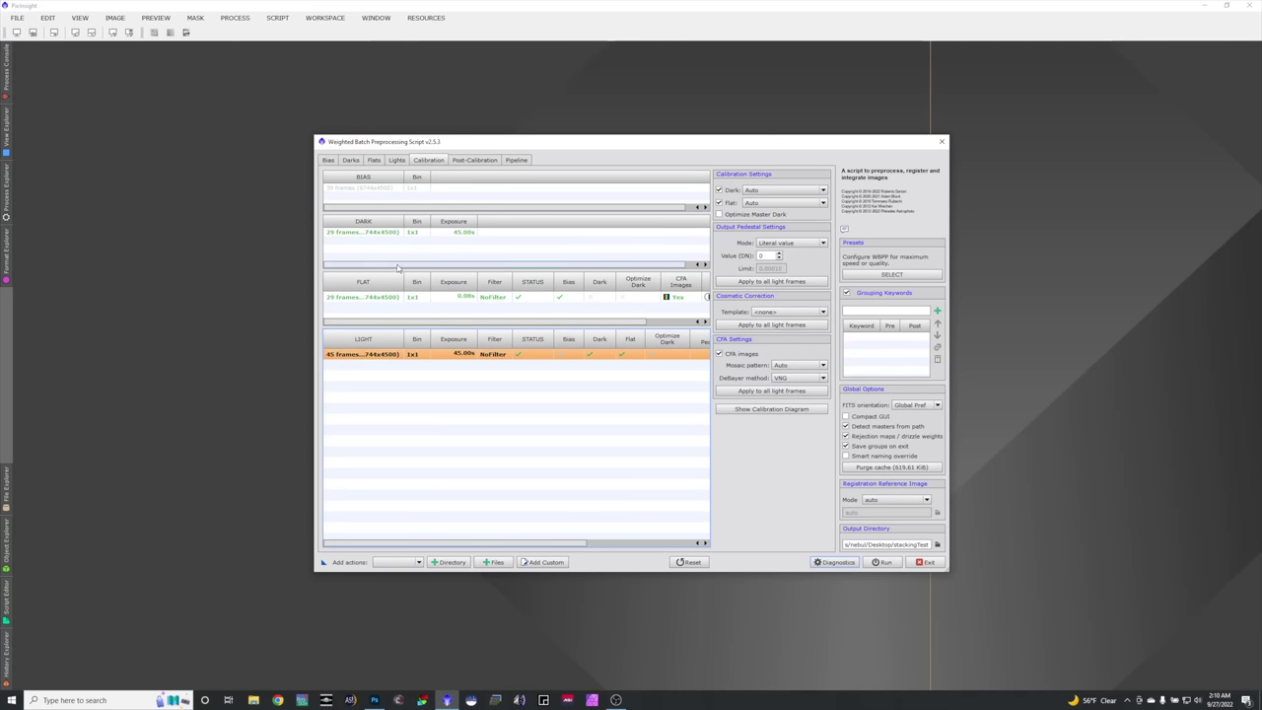
View and close the calibration flow diagram, and keep registration reference mode on auto.
click(761, 411)
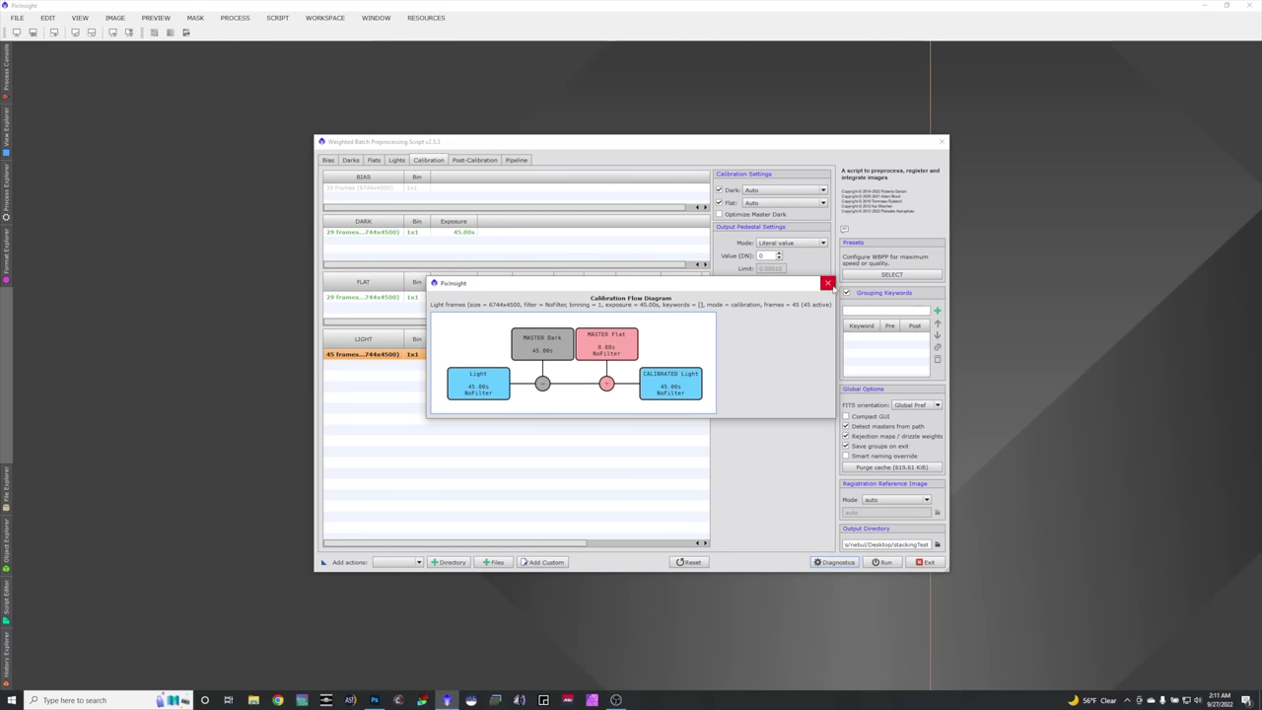
click(827, 283)
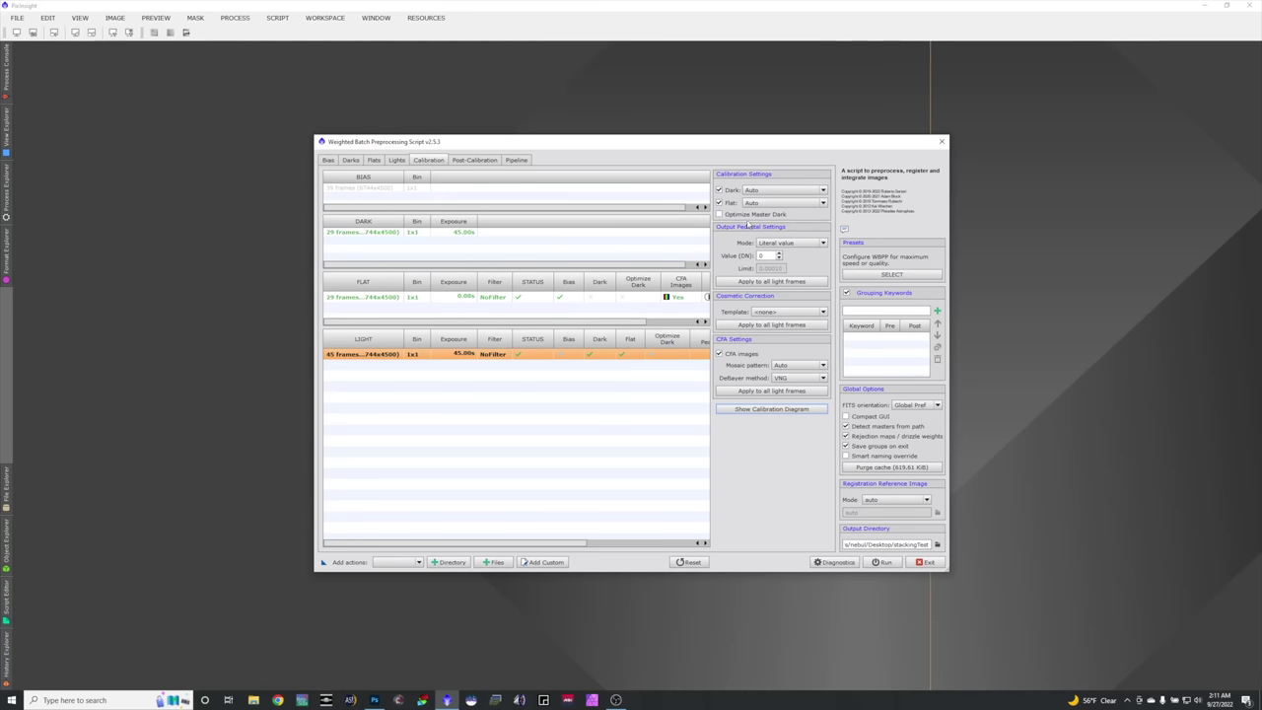
click(761, 256)
click(890, 499)
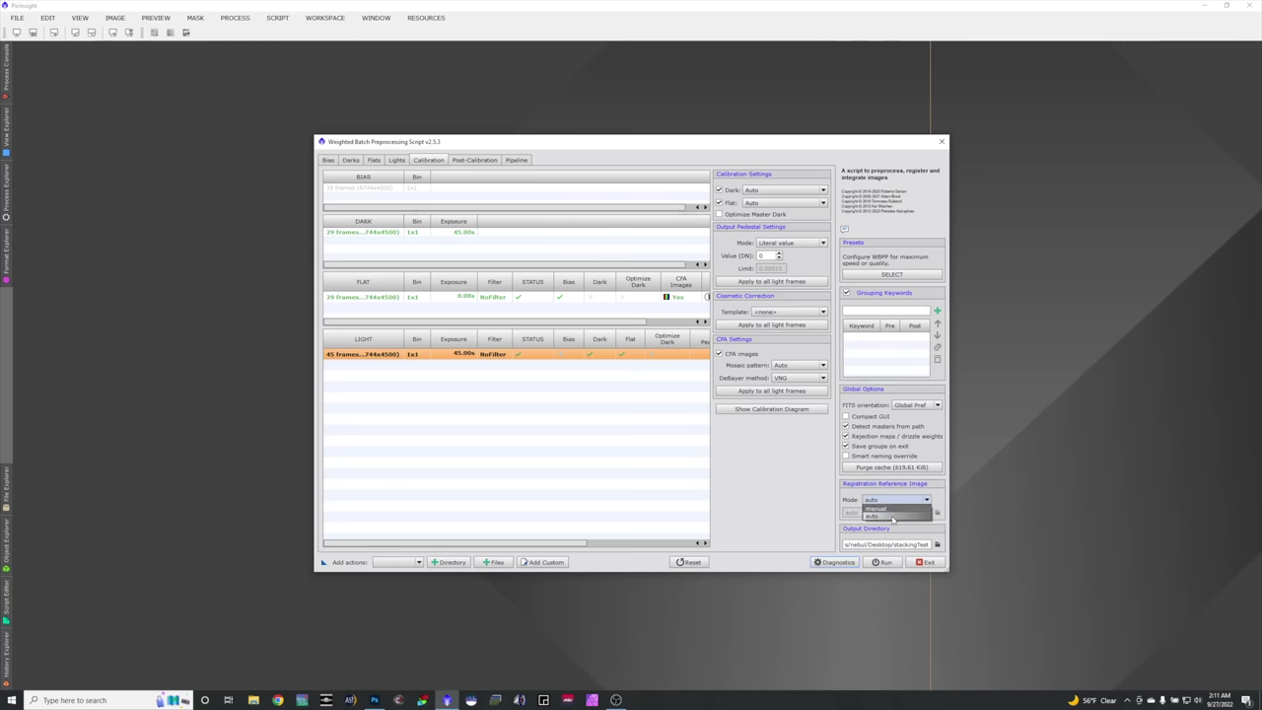
click(893, 516)
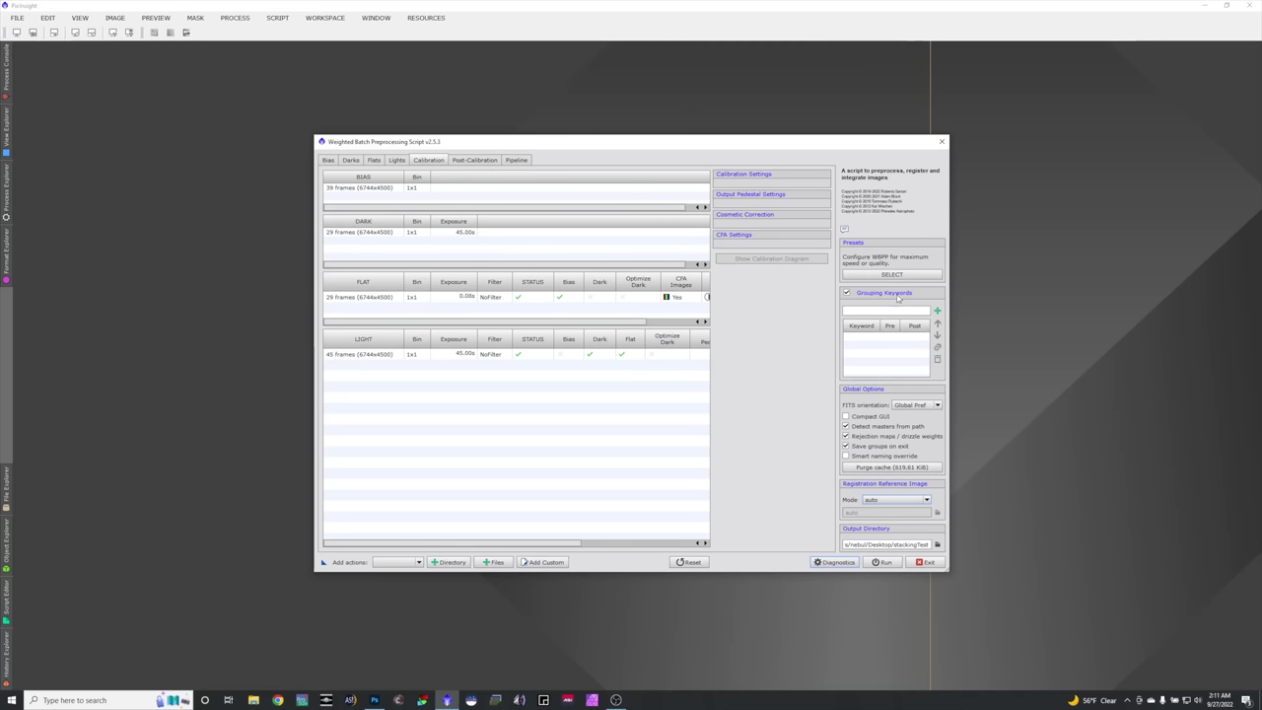
Go through Post-Calibration to the Pipeline page listing the 12 operations.
click(465, 160)
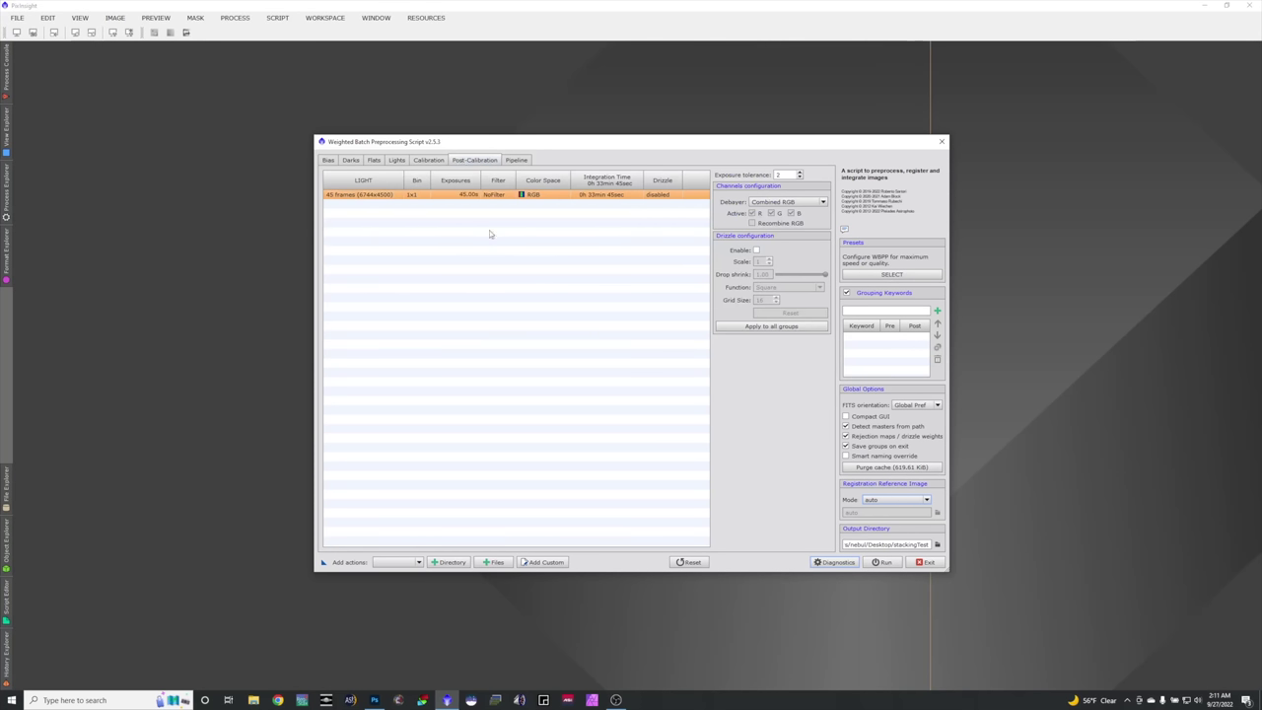
click(516, 160)
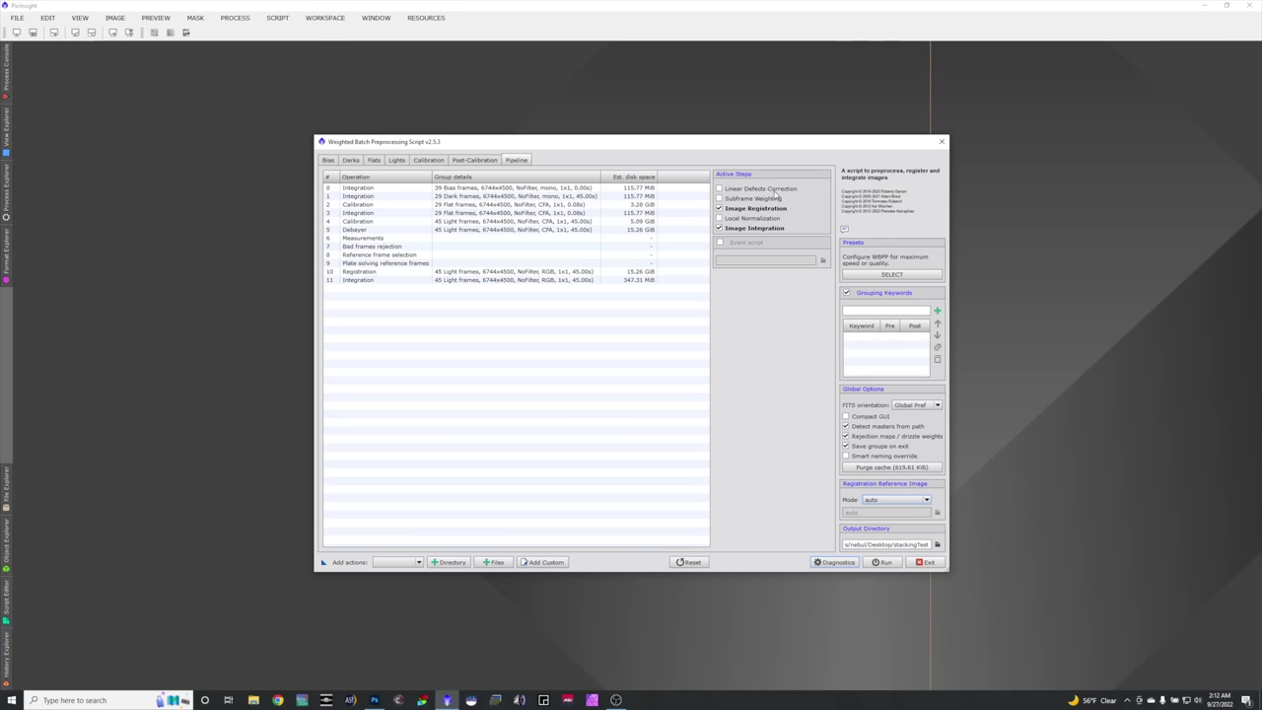
click(777, 198)
click(793, 218)
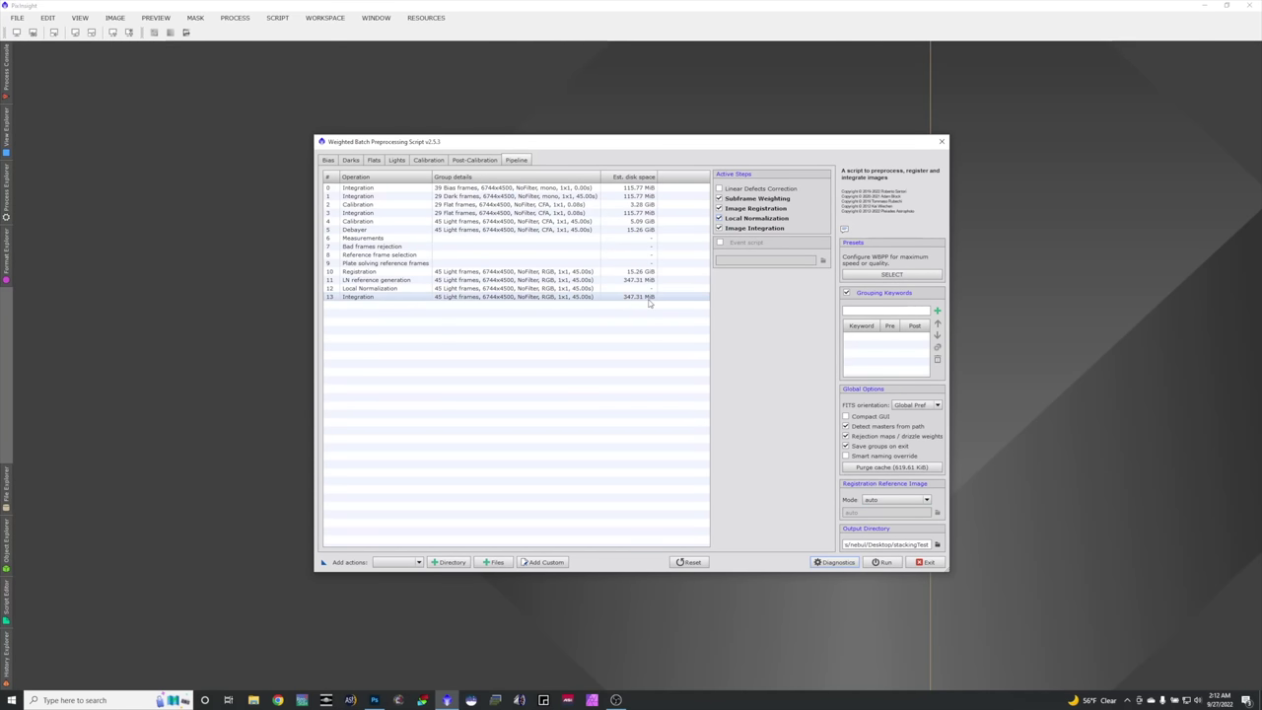
click(743, 218)
click(726, 200)
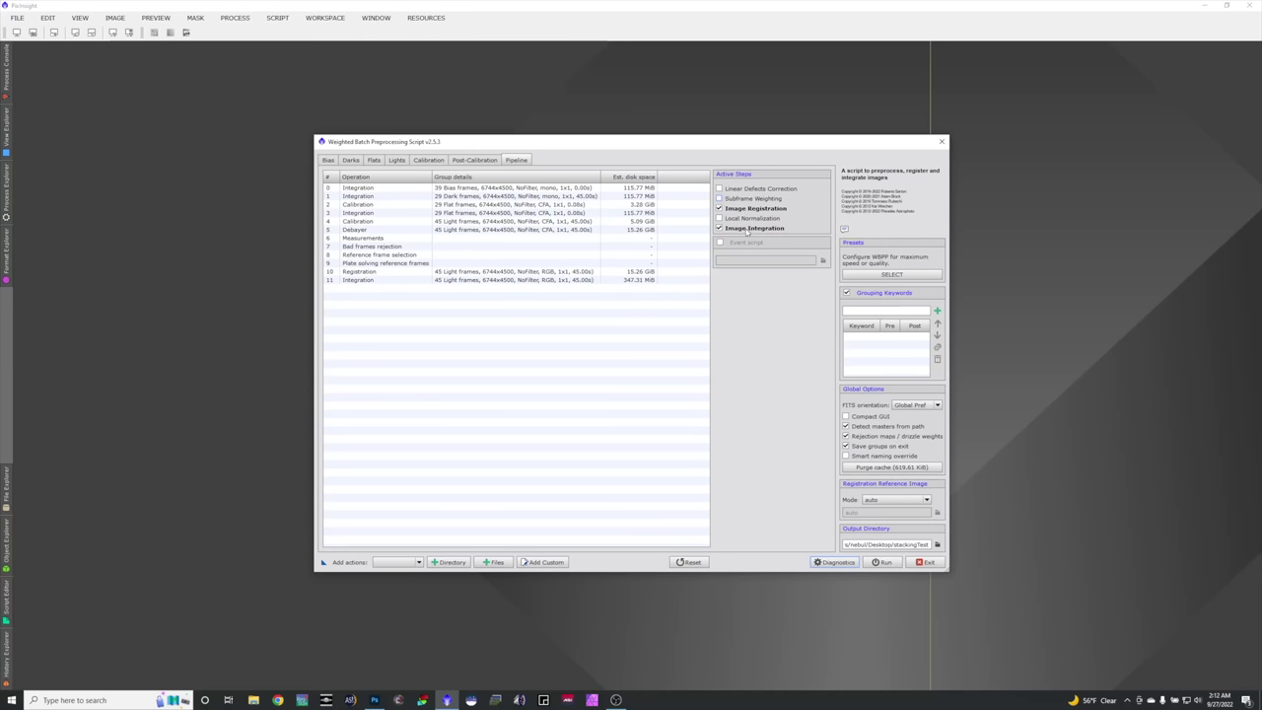
click(892, 276)
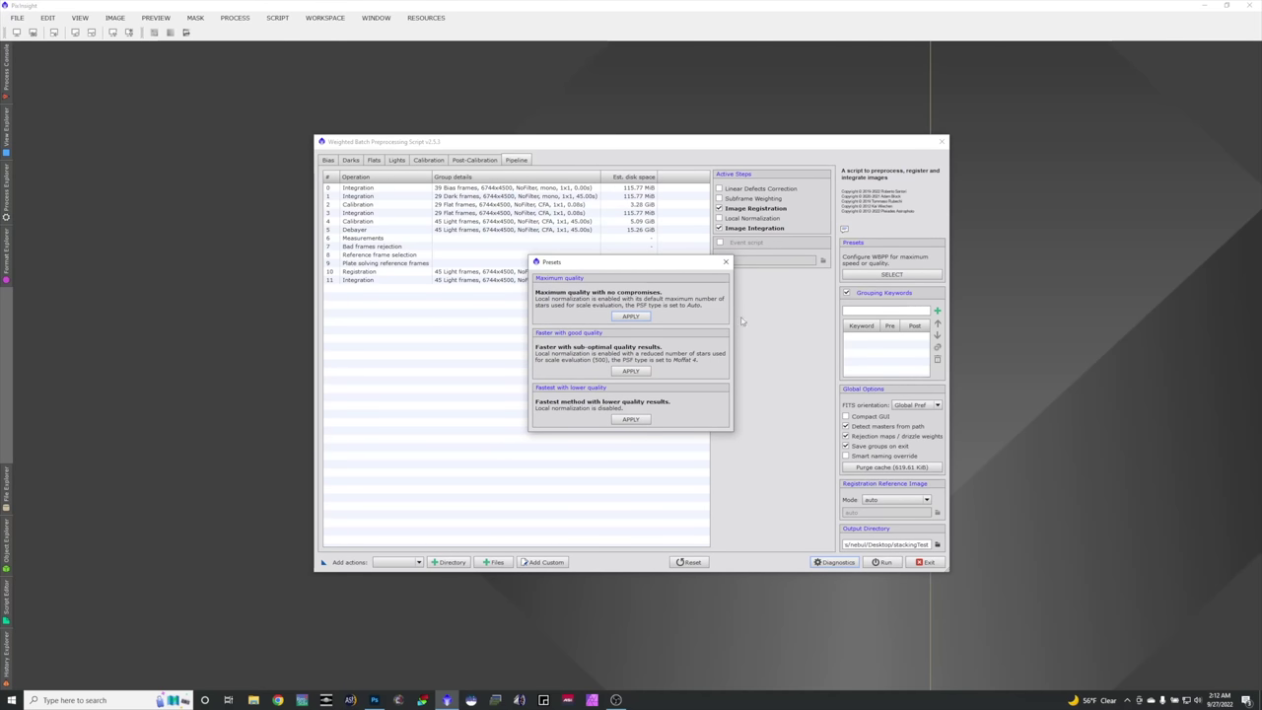
click(725, 261)
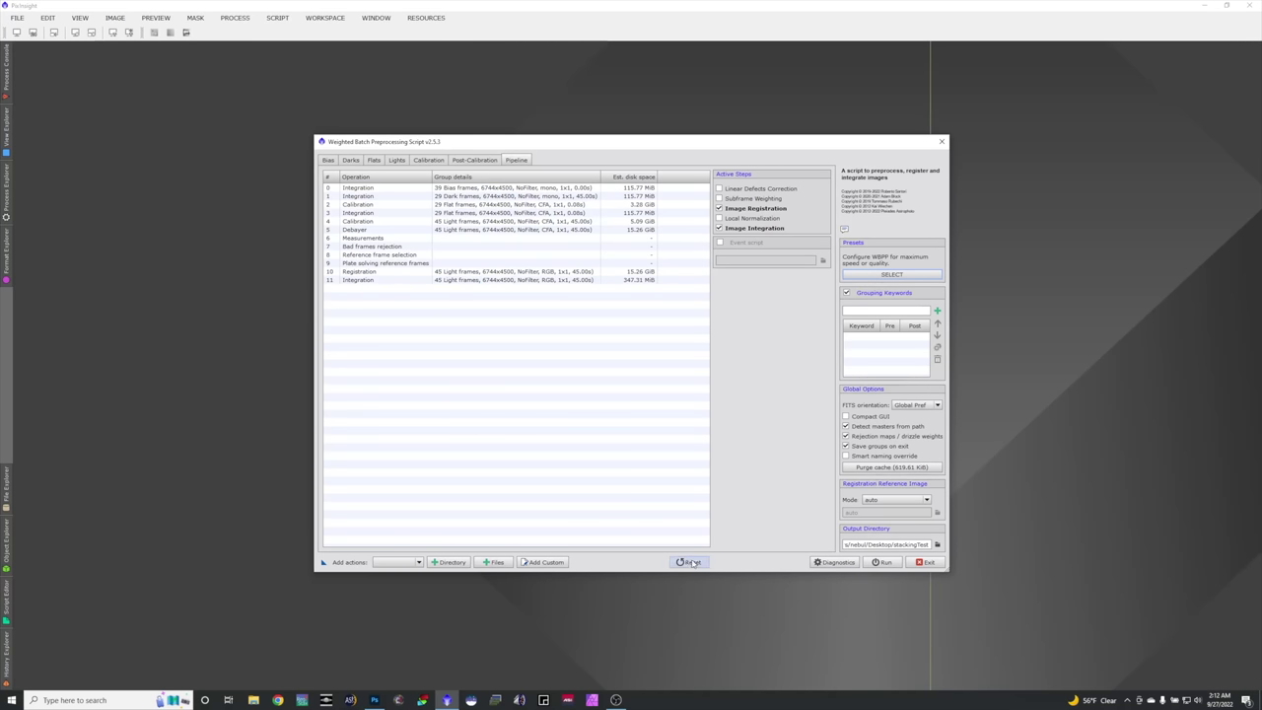
Run Diagnostics, dismiss the missing-folder error, and set the output directory to 2019Backup (E:).
click(834, 562)
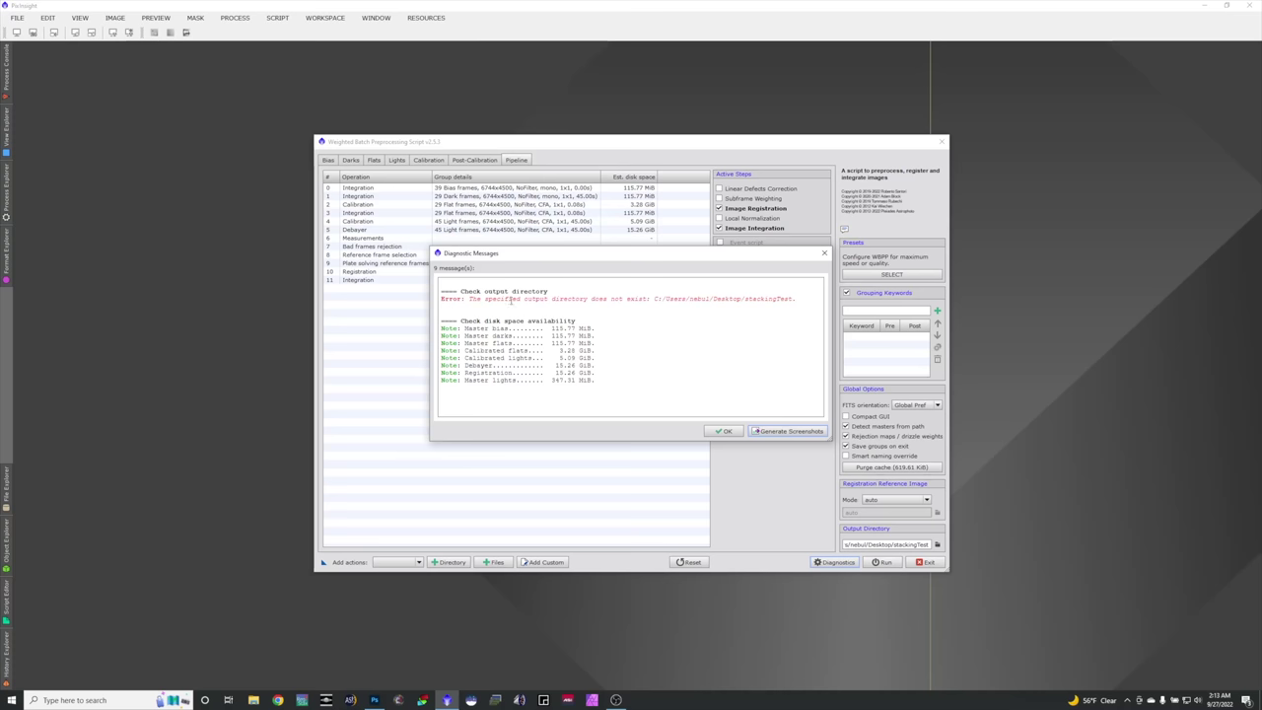
click(726, 431)
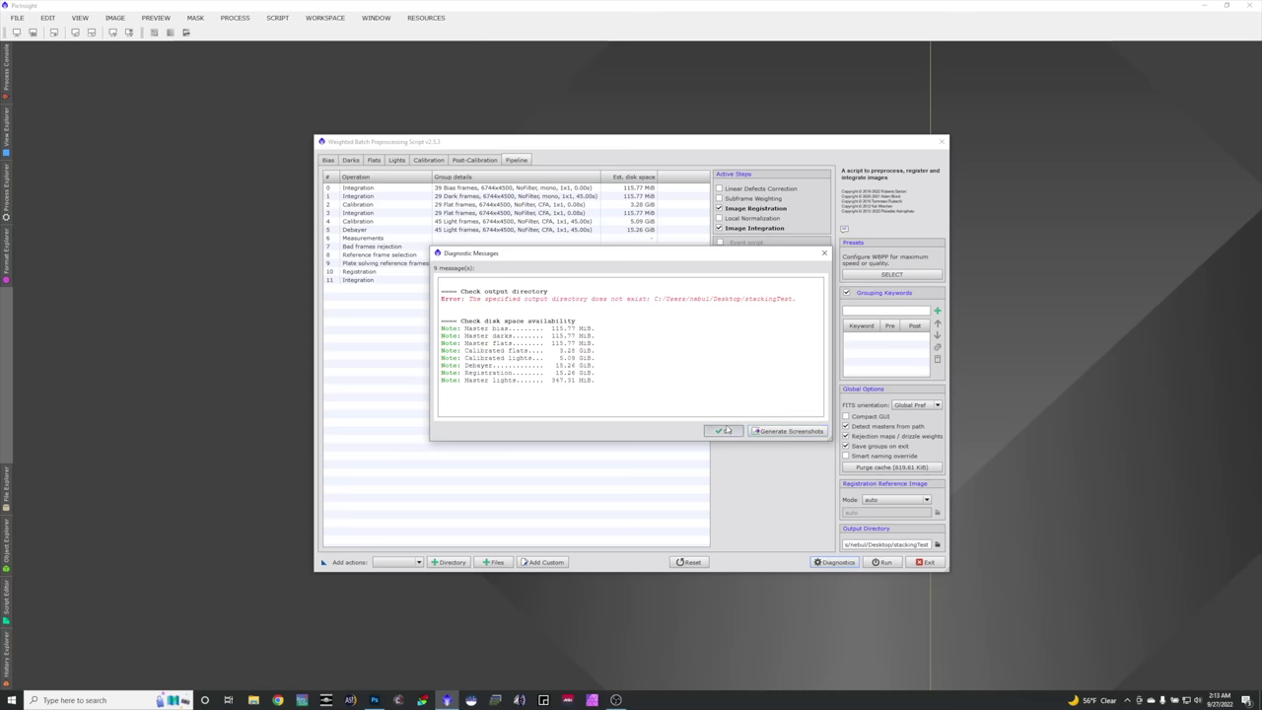
click(936, 545)
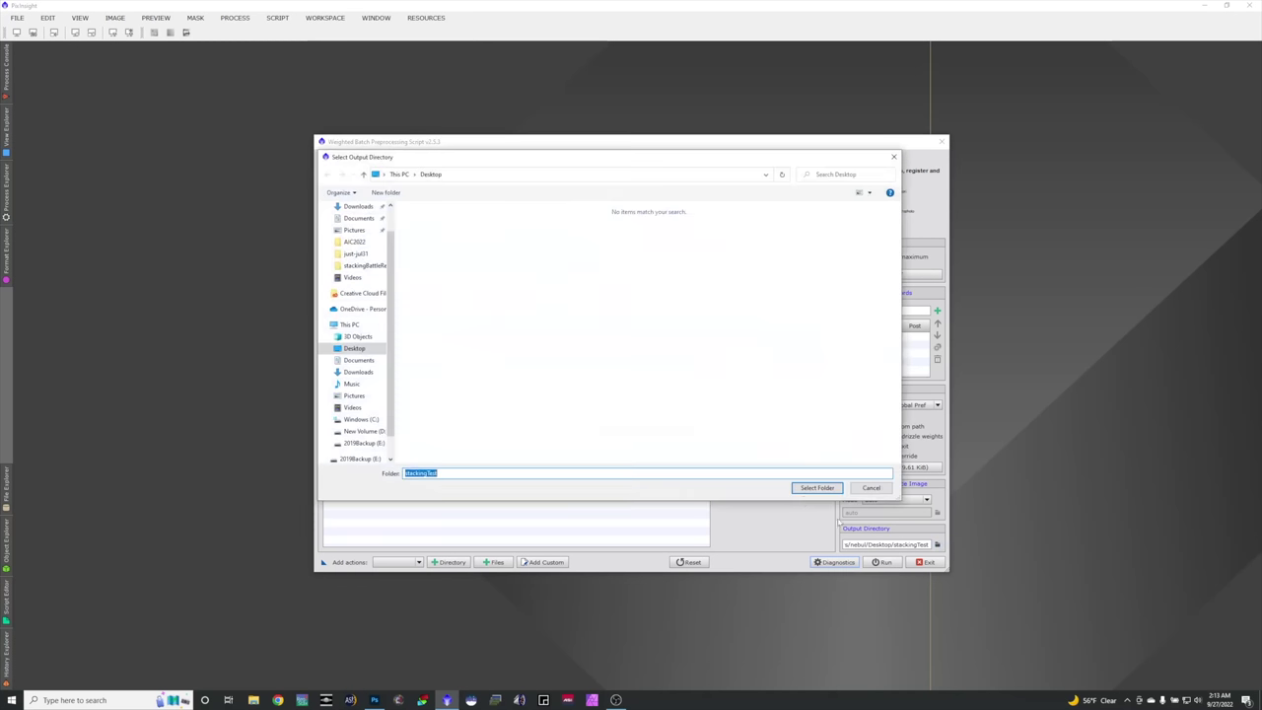
click(363, 443)
click(817, 487)
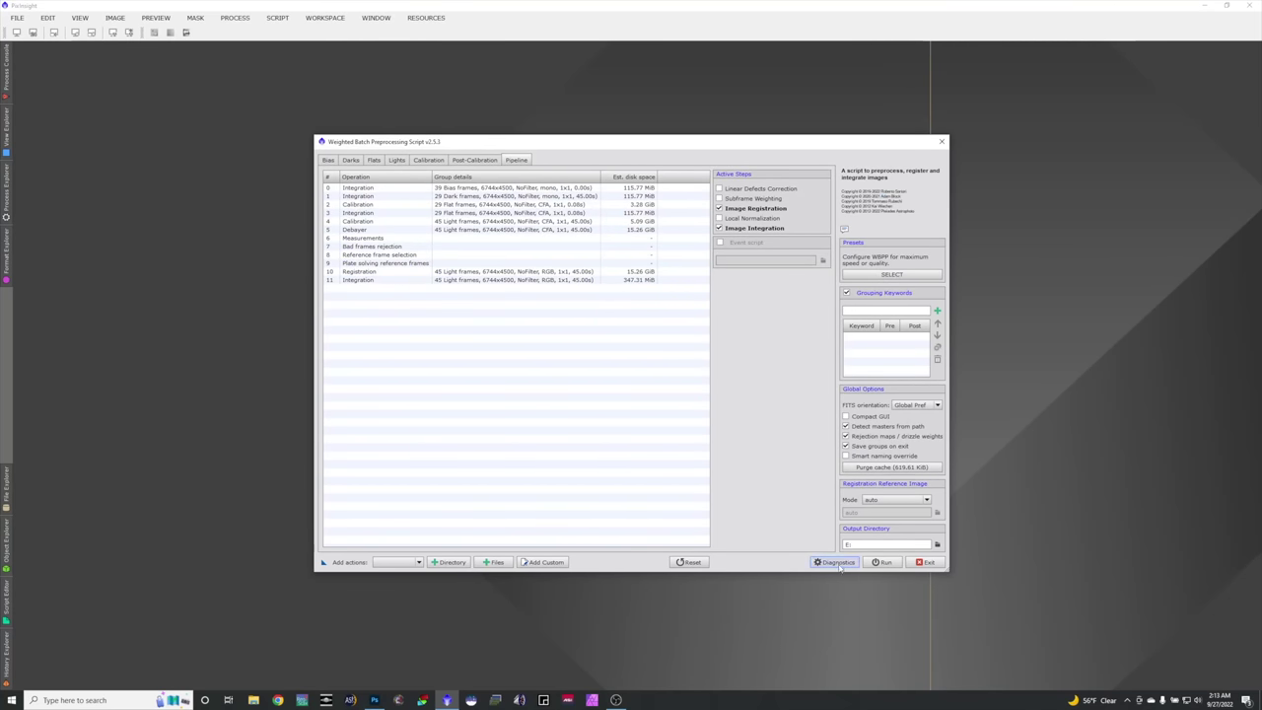
Rerun Diagnostics and highlight the warning that required working space exceeds available disk space.
click(840, 563)
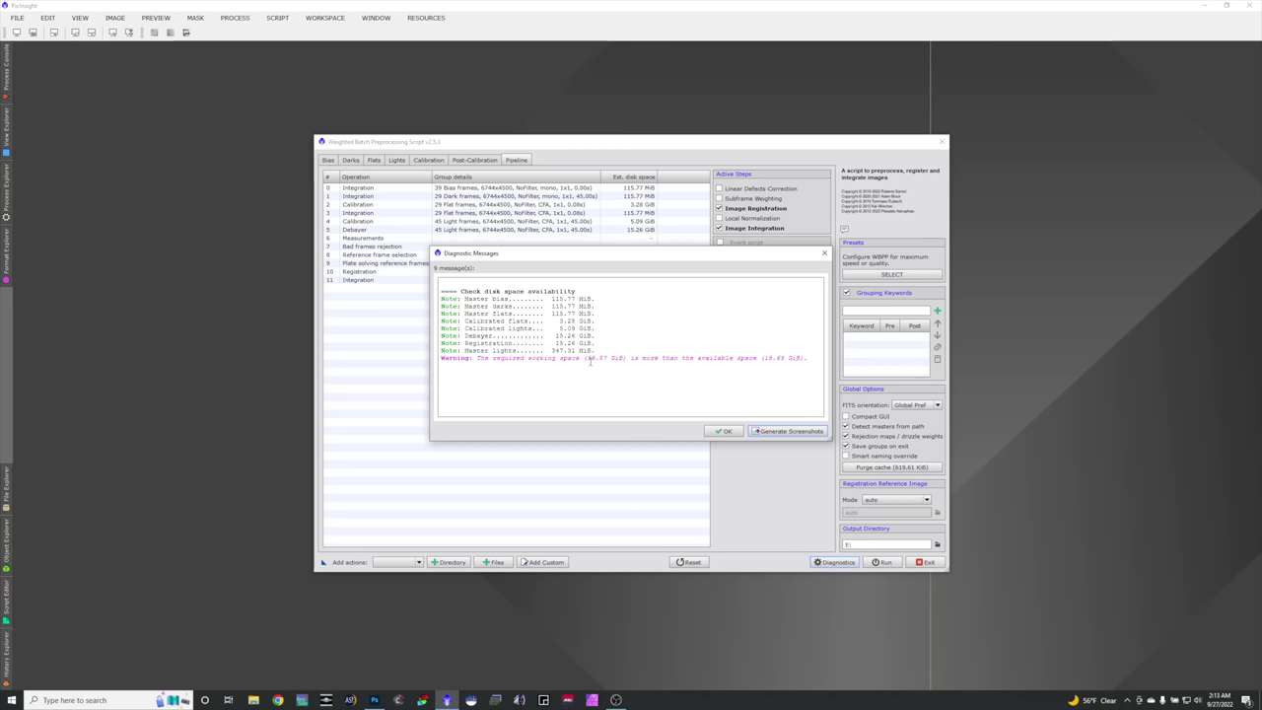
drag(478, 358, 625, 358)
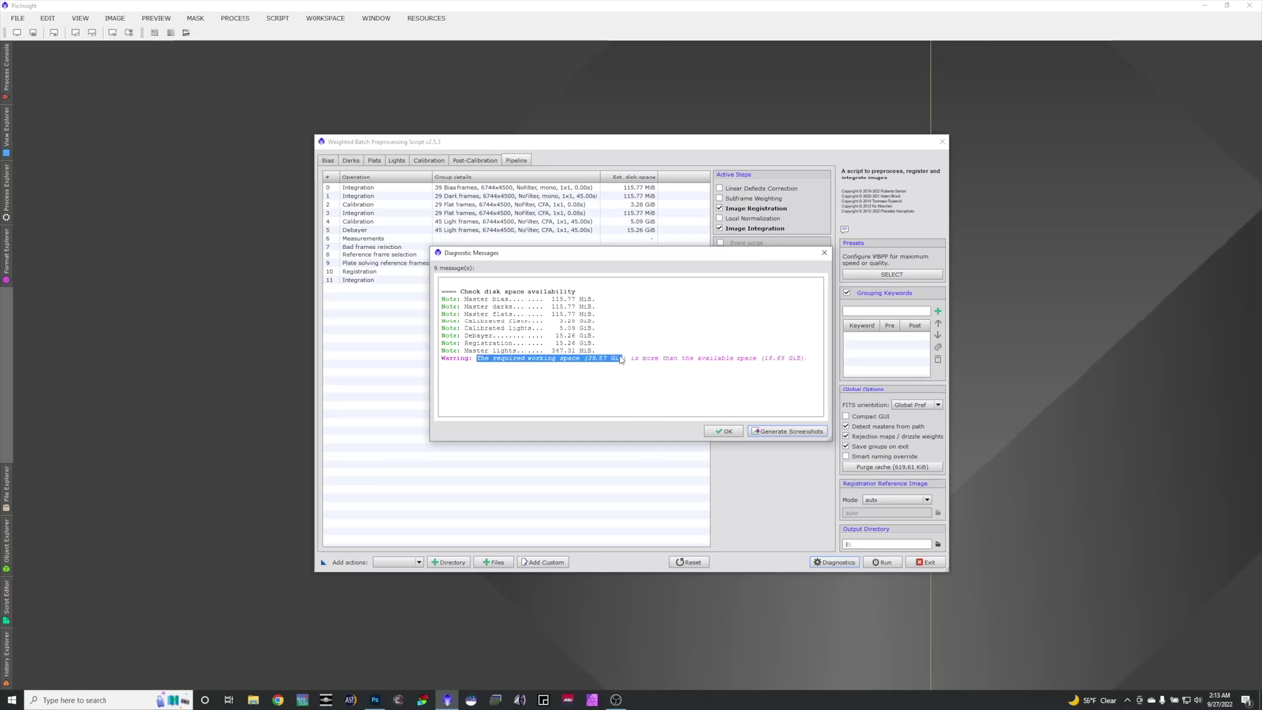
click(620, 360)
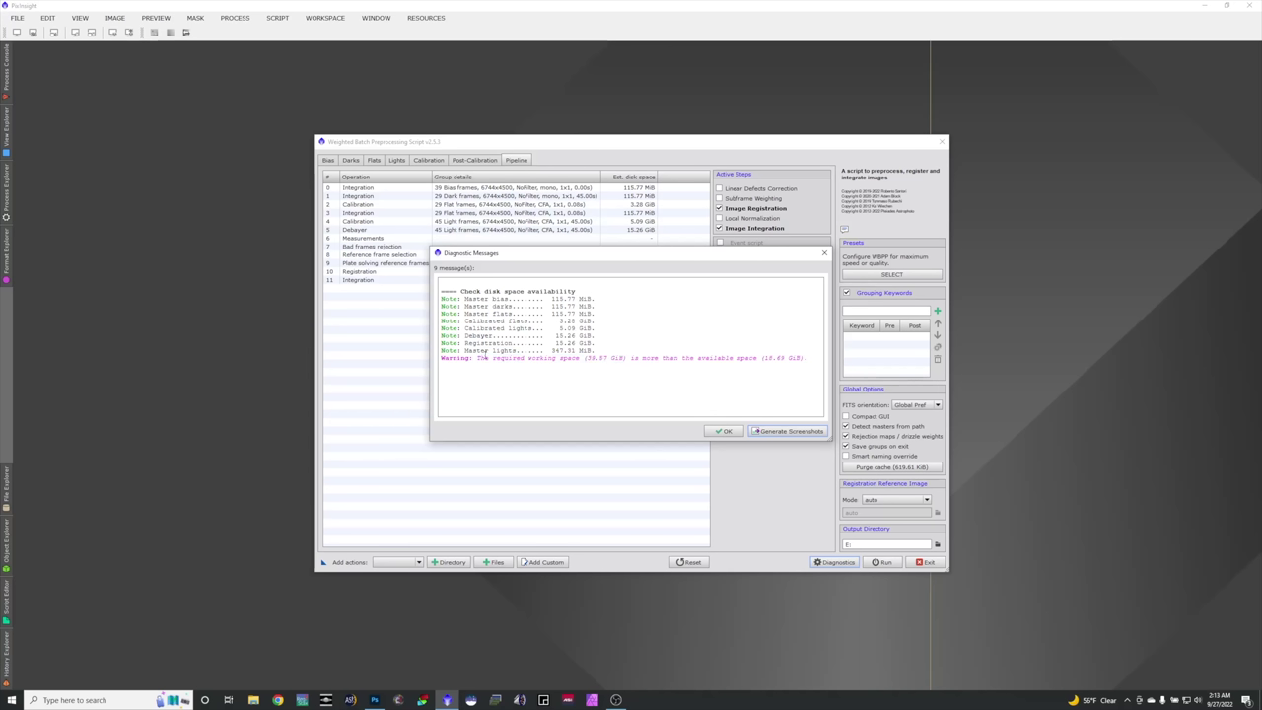
drag(479, 359, 654, 358)
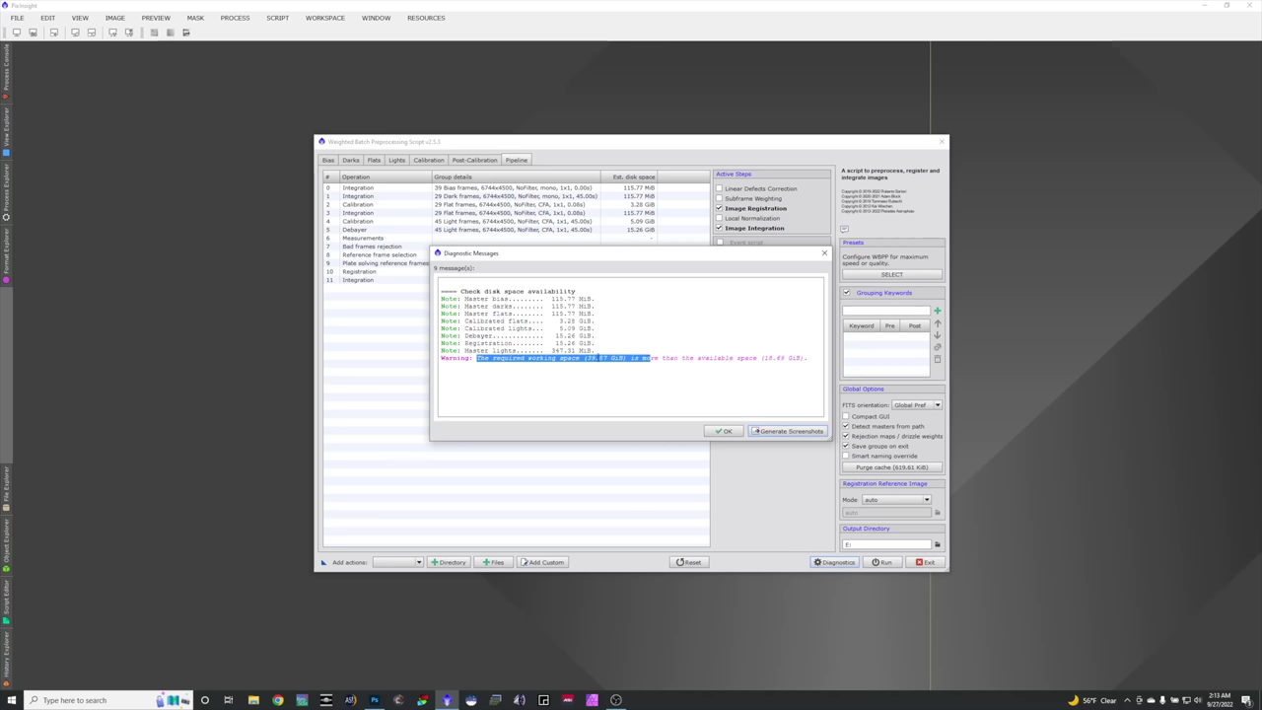
click(600, 361)
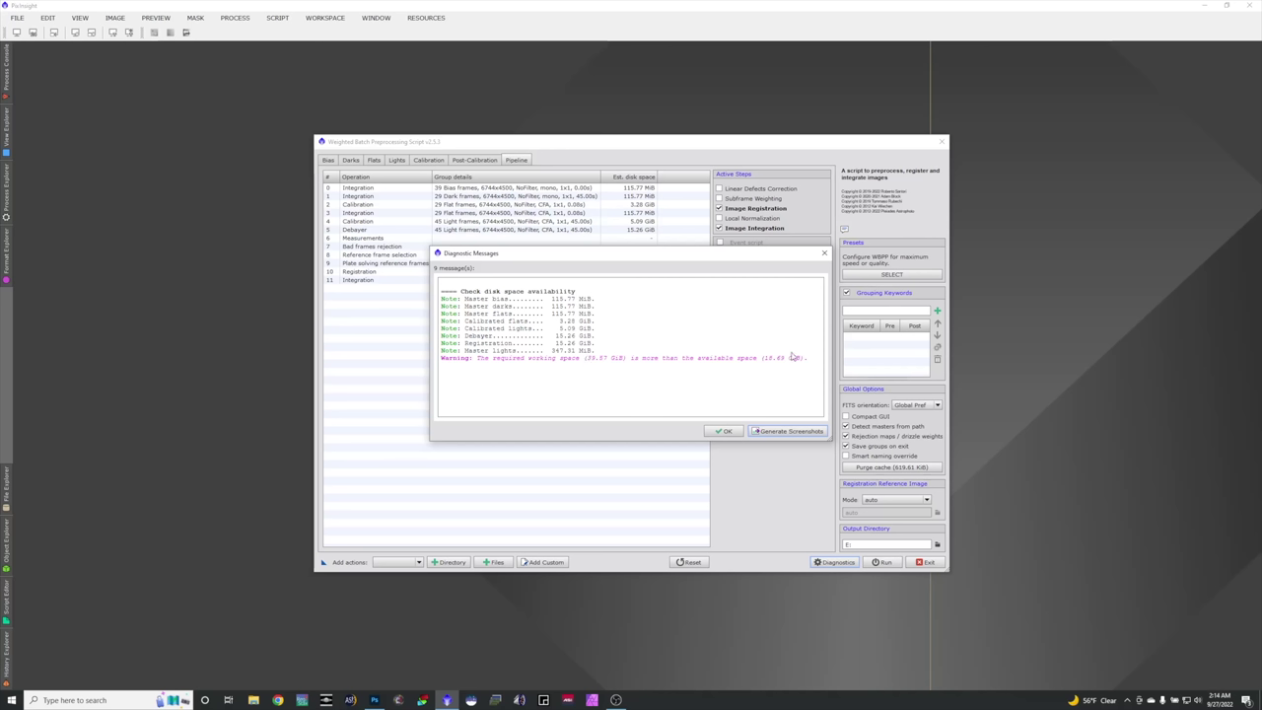
drag(809, 358, 623, 358)
Set the output directory to the Desktop and rerun Diagnostics, confirming 39.57 GiB fits.
click(824, 254)
click(937, 544)
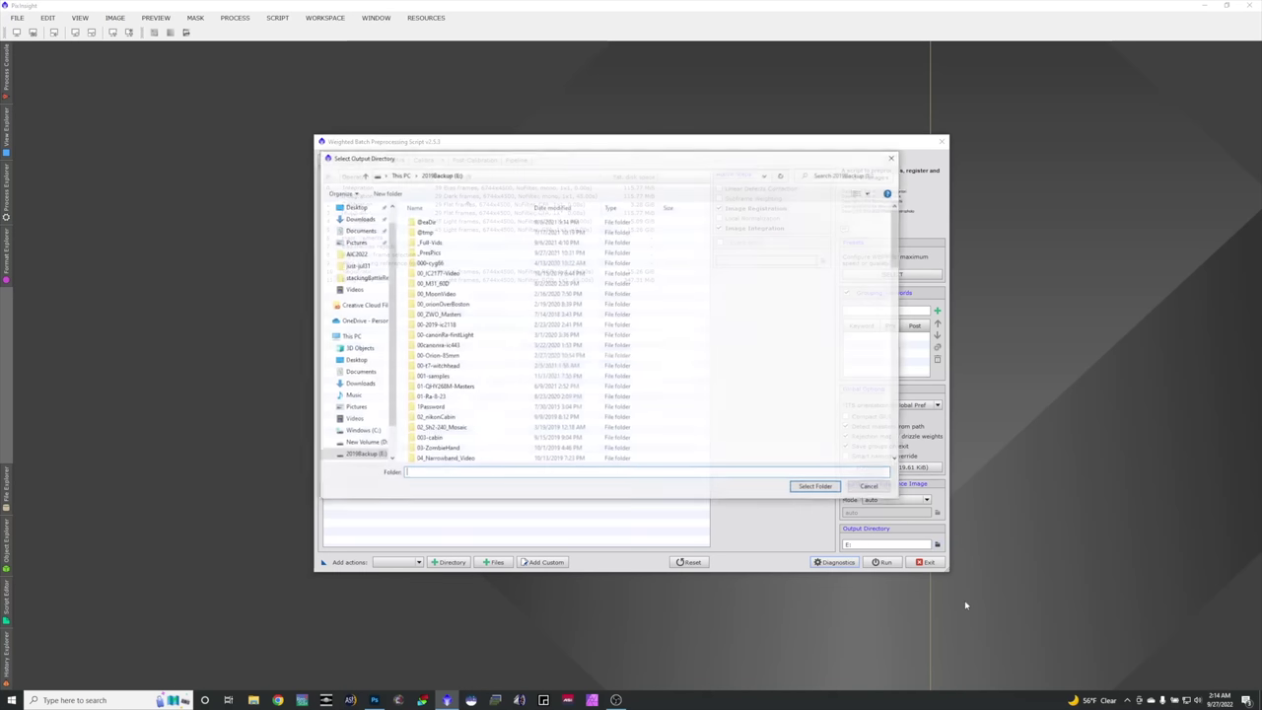
click(354, 361)
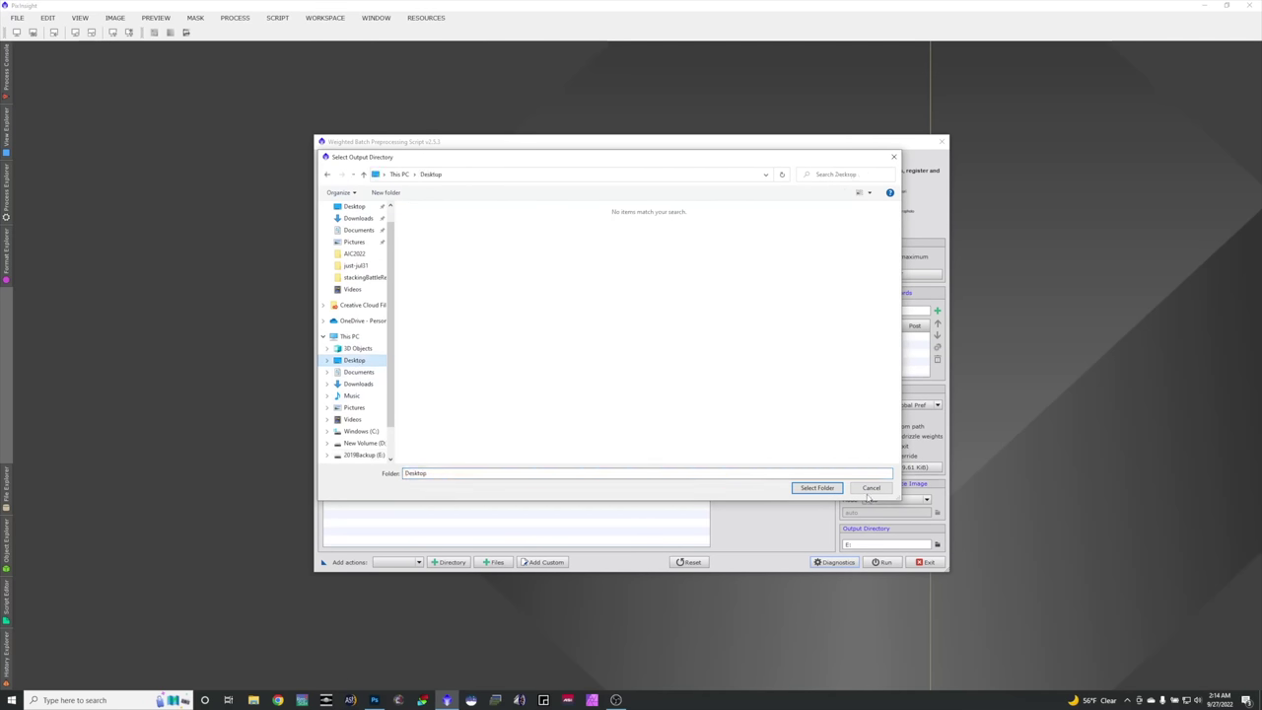
click(817, 487)
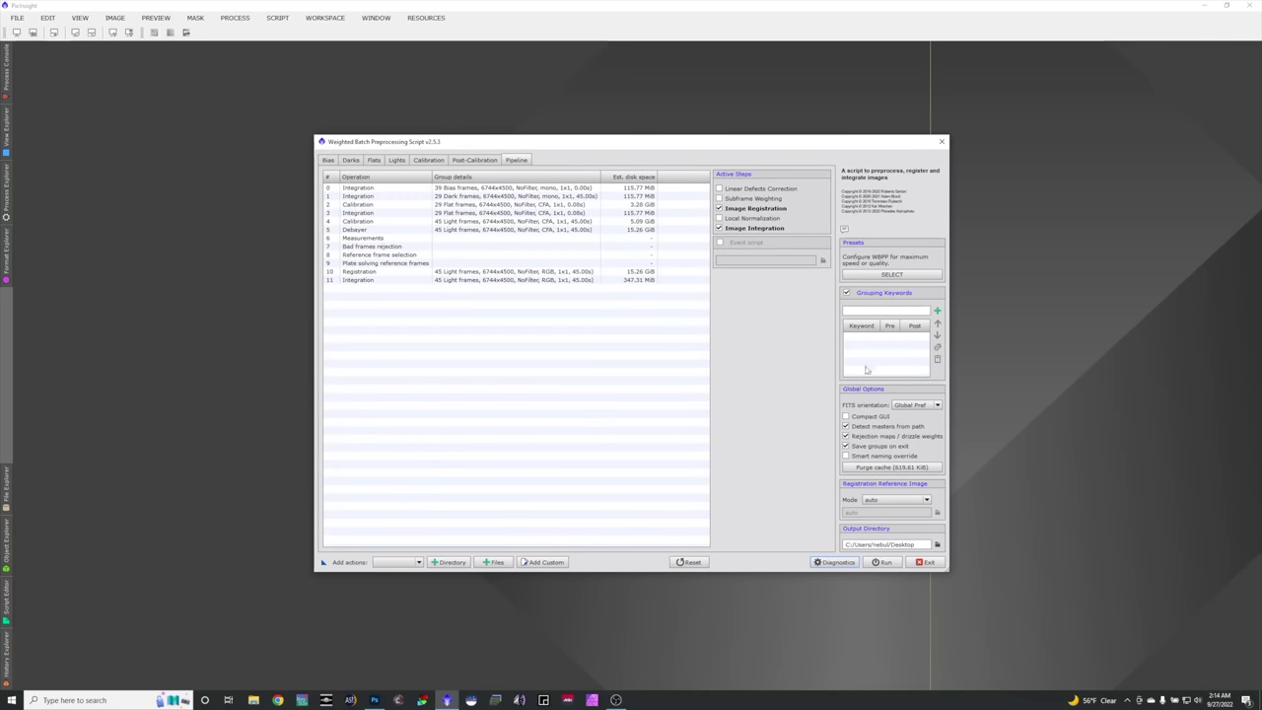
click(833, 561)
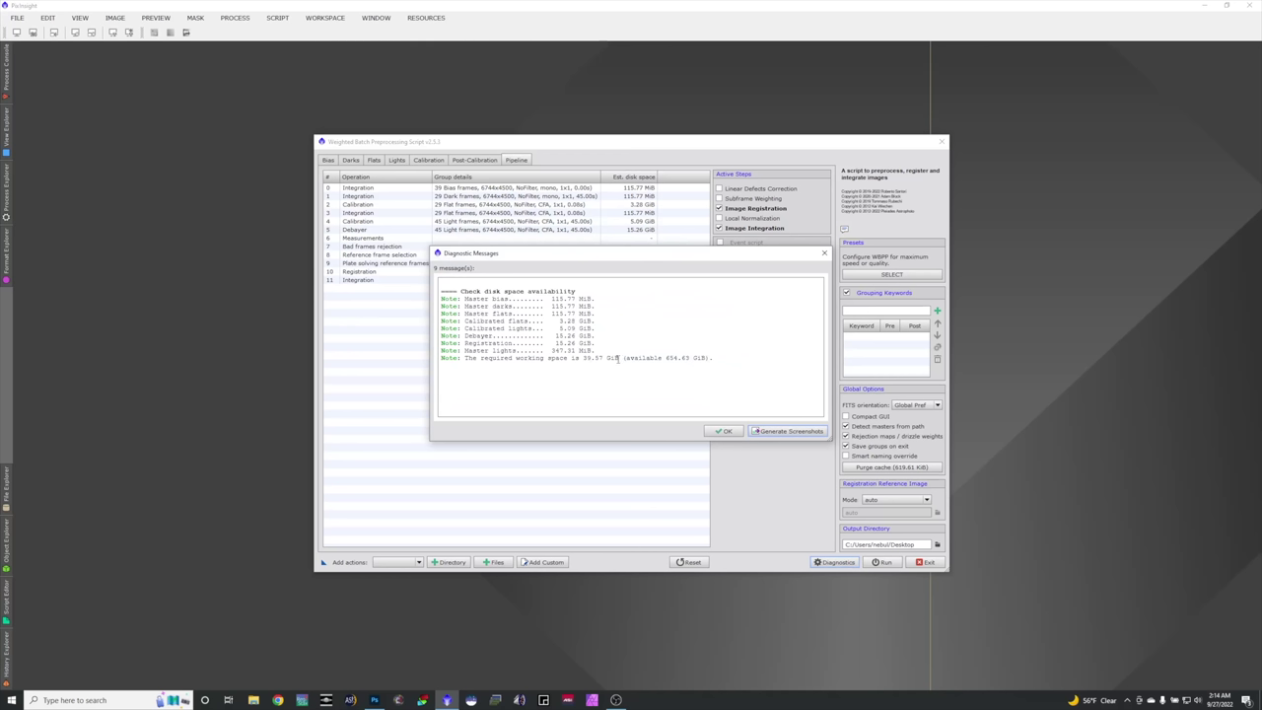
drag(727, 359, 431, 364)
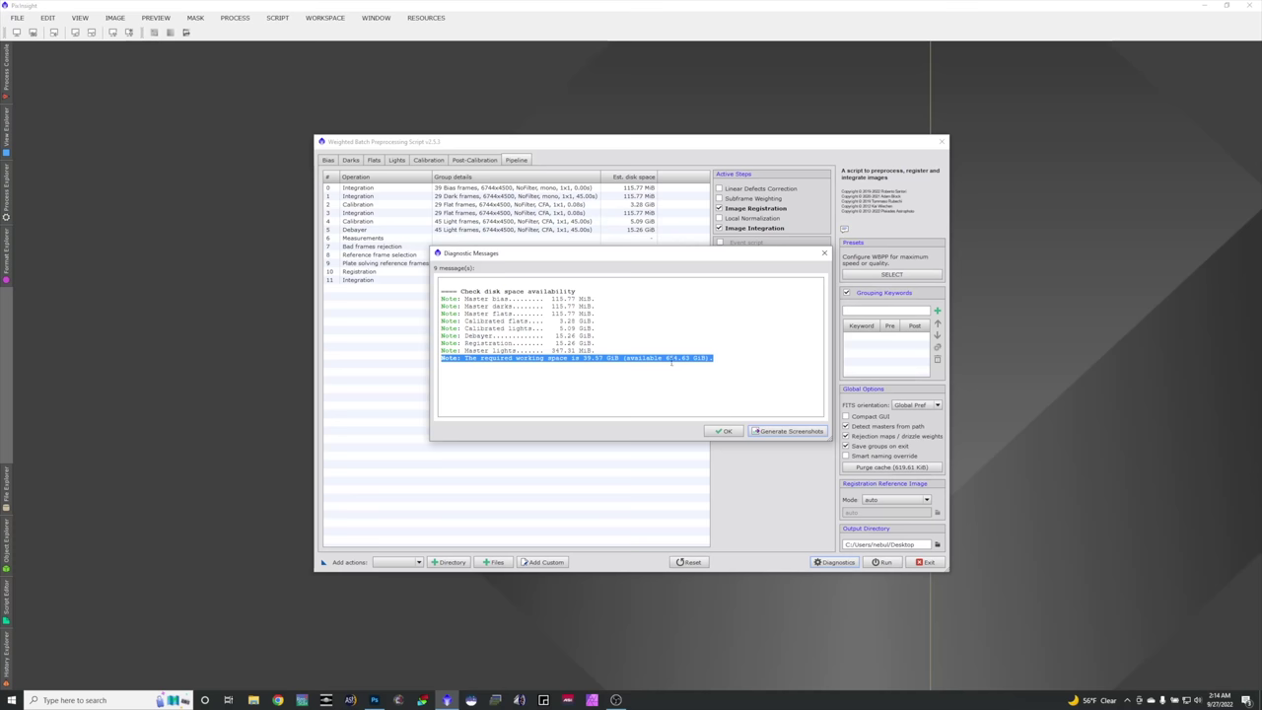
click(724, 431)
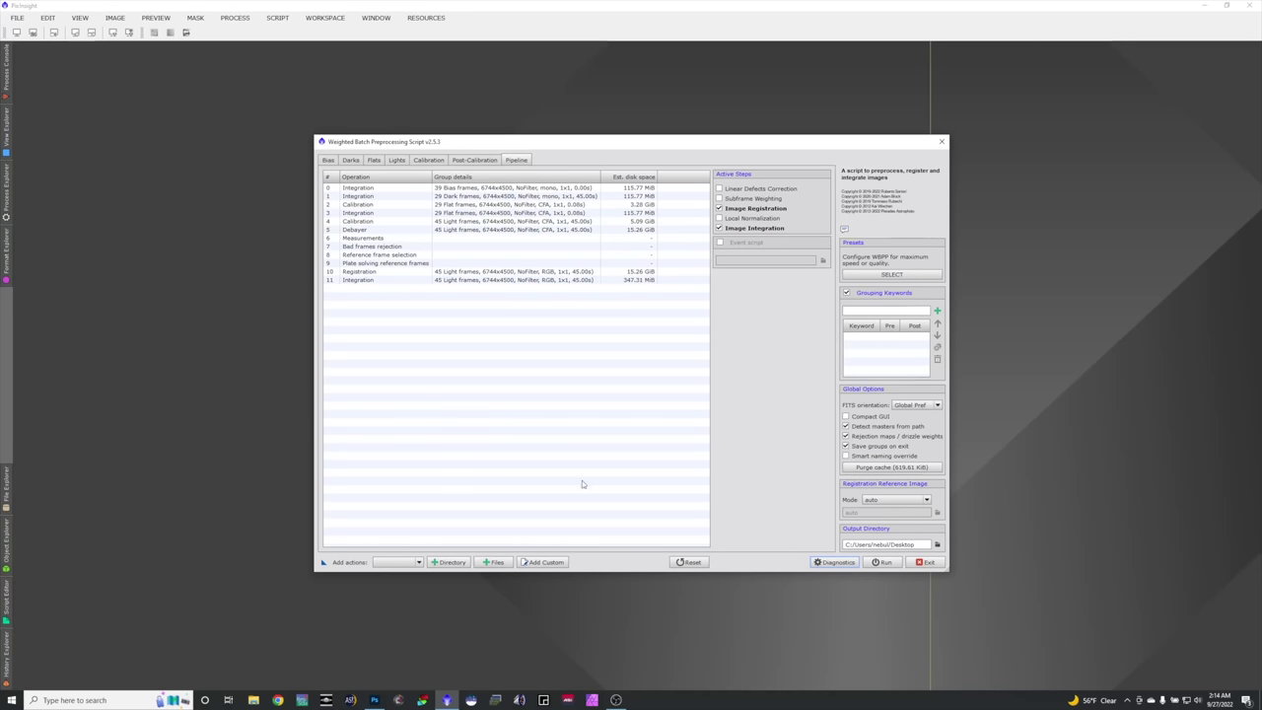
Flip through the Lights, Calibration and Post-Calibration pages back to Pipeline.
click(396, 160)
click(428, 159)
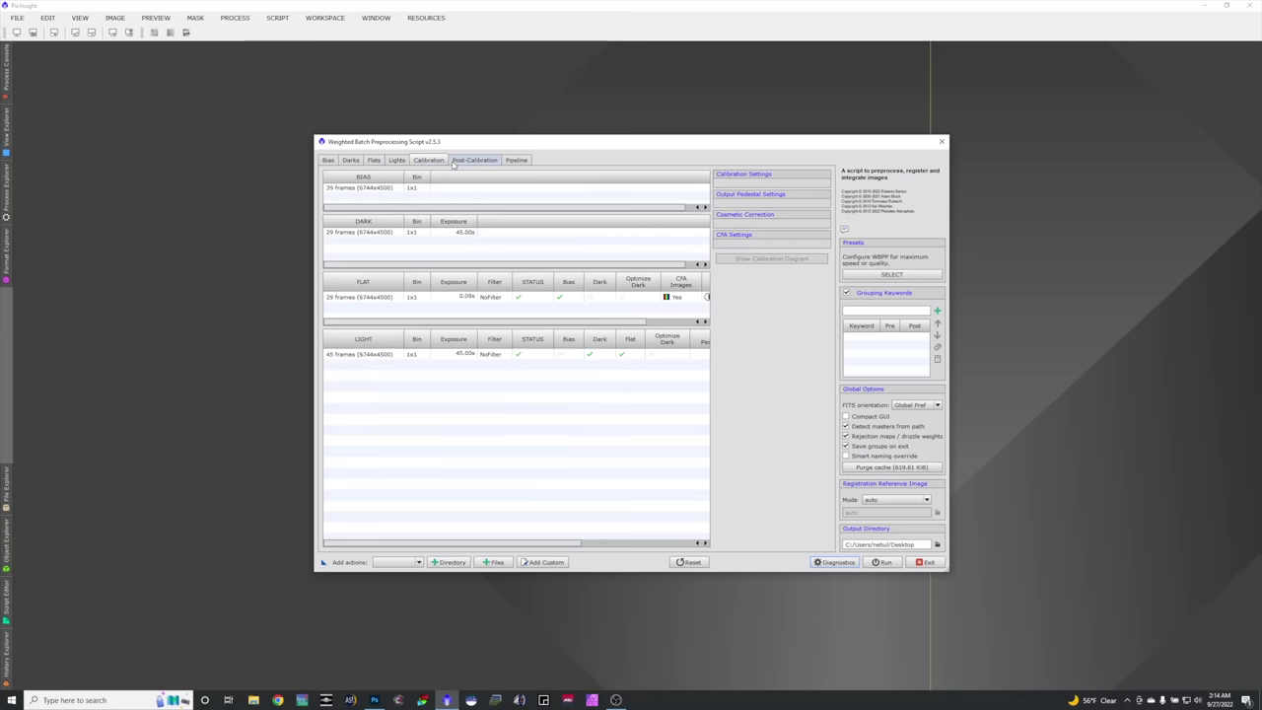
click(463, 161)
click(517, 160)
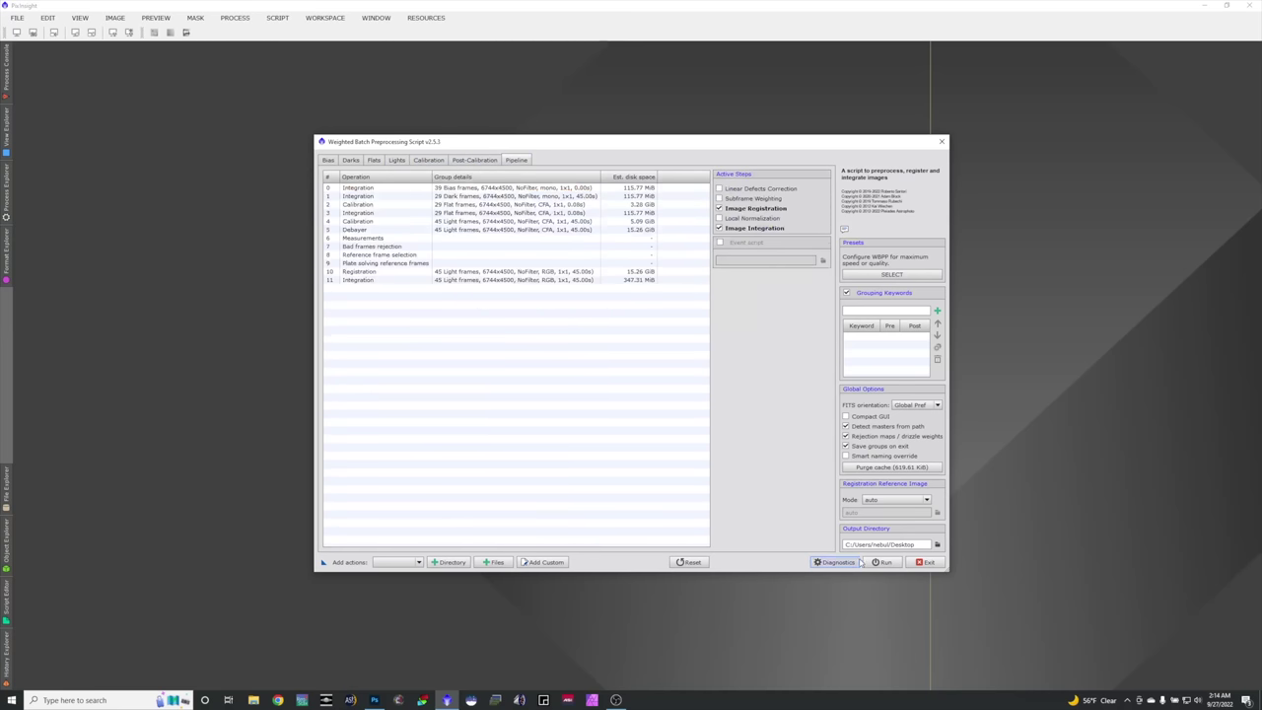